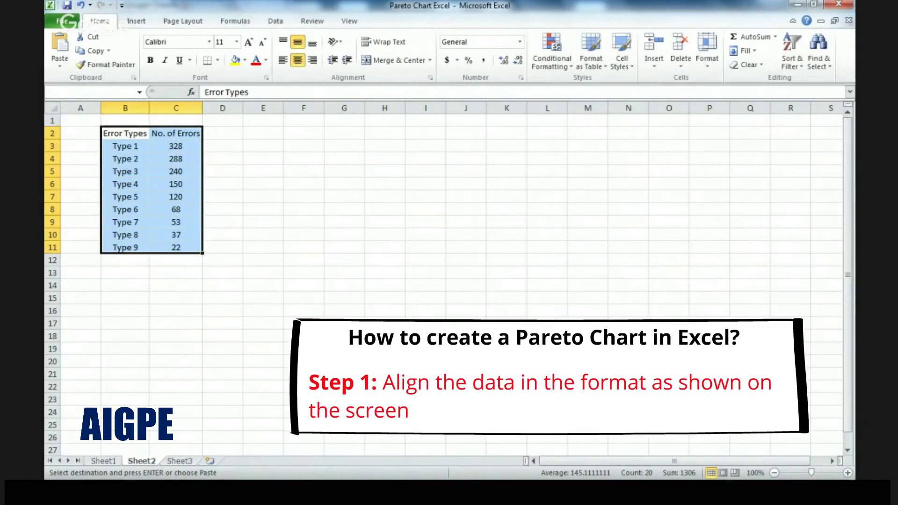
{"action": "left_click", "coordinate": [129, 132]}
{"action": "left_click_drag", "start_coordinate": [127, 136], "coordinate": [126, 247]}
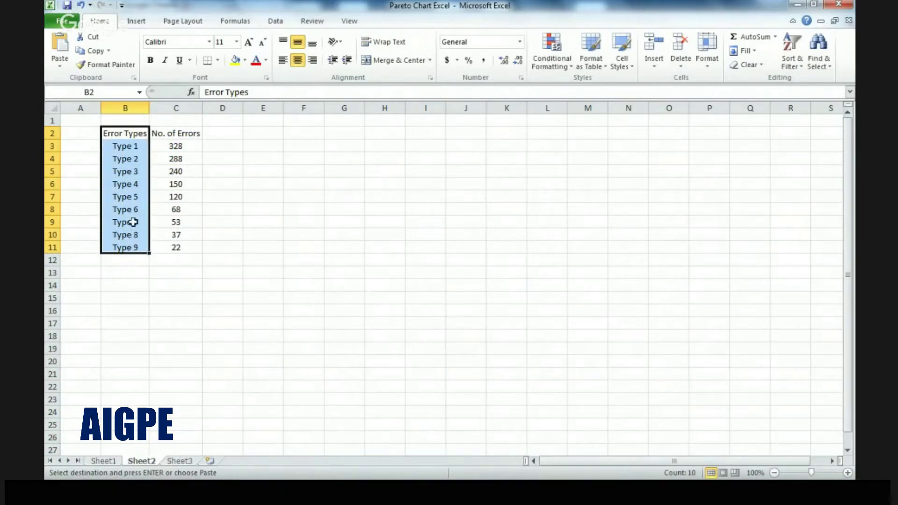
{"action": "left_click", "coordinate": [127, 147]}
{"action": "left_click", "coordinate": [131, 235]}
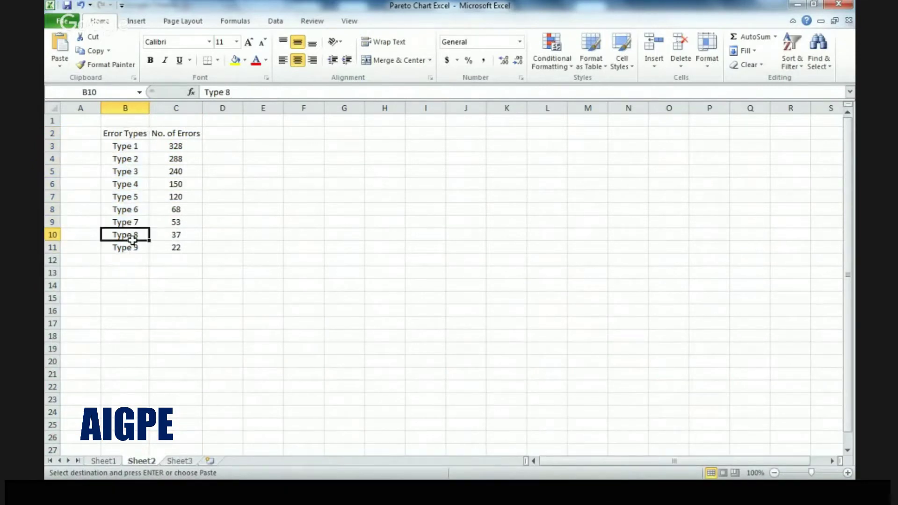
{"action": "left_click_drag", "start_coordinate": [169, 134], "coordinate": [180, 247]}
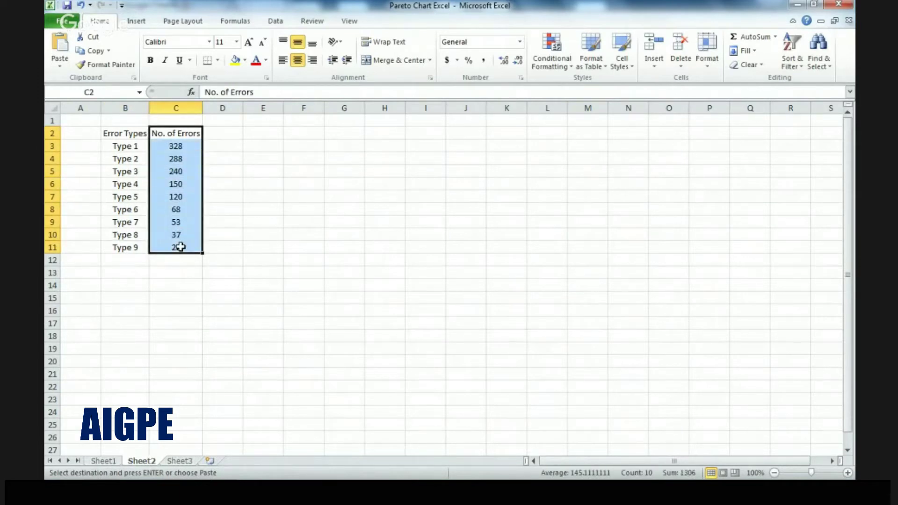
Step: Sort the error counts in C3:C11 from largest to smallest
{"action": "left_click_drag", "start_coordinate": [179, 150], "coordinate": [183, 248]}
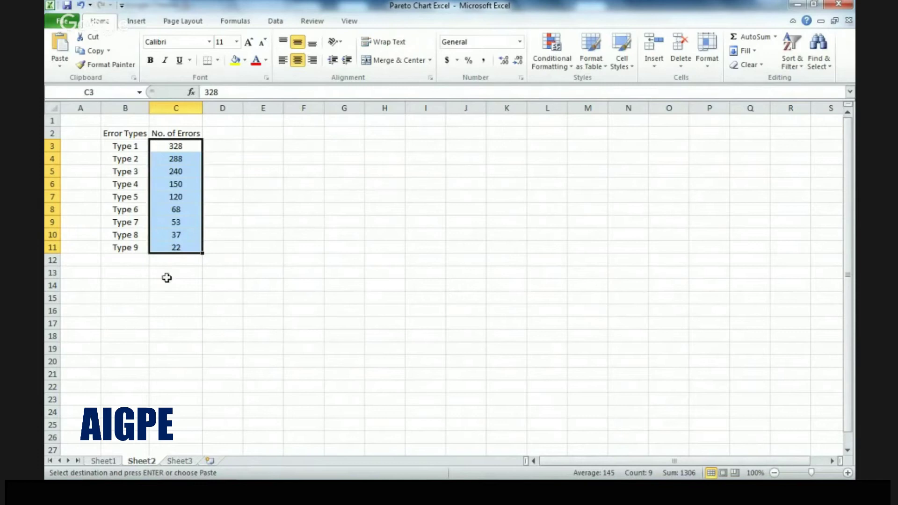
{"action": "left_click", "coordinate": [791, 60]}
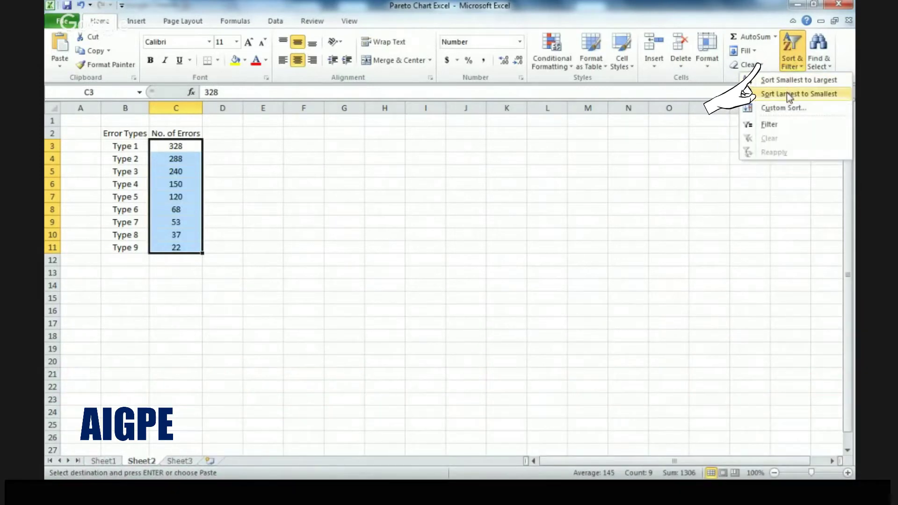
{"action": "left_click", "coordinate": [787, 93]}
{"action": "left_click", "coordinate": [670, 259]}
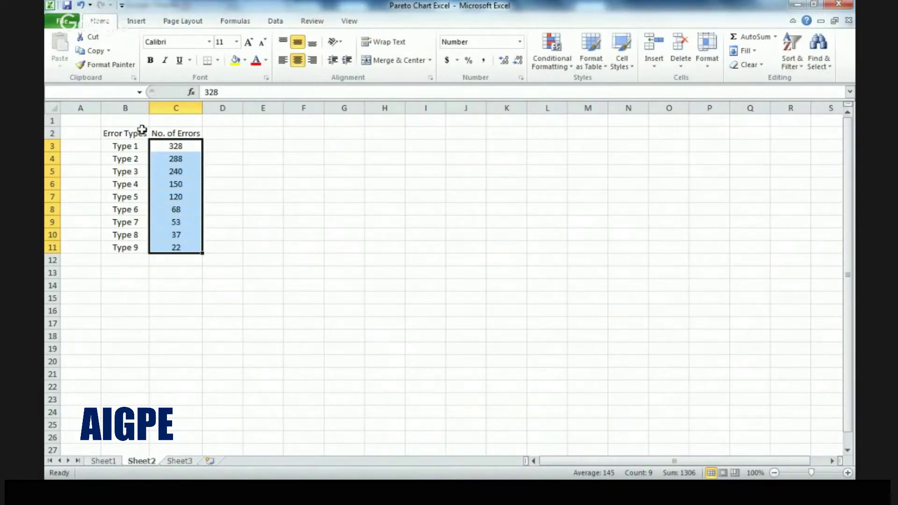
Step: Total the error counts in C12 with AutoSum over C3:C11 and centre the total in its cell
{"action": "left_click", "coordinate": [223, 133]}
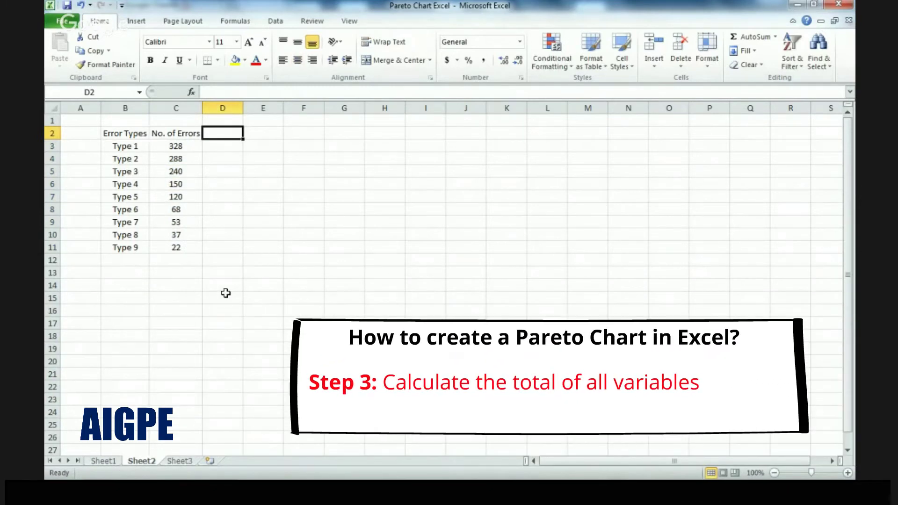
{"action": "left_click", "coordinate": [189, 260]}
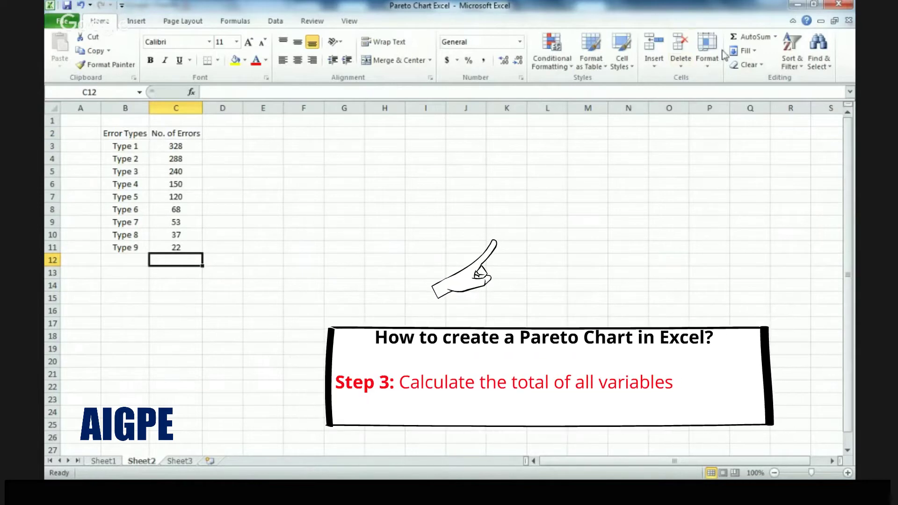
{"action": "left_click", "coordinate": [733, 40]}
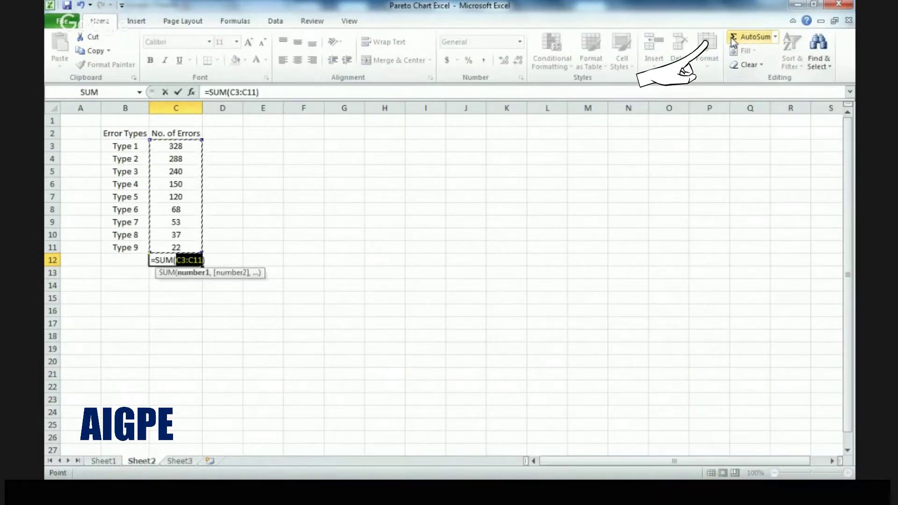
{"action": "key", "text": "Return"}
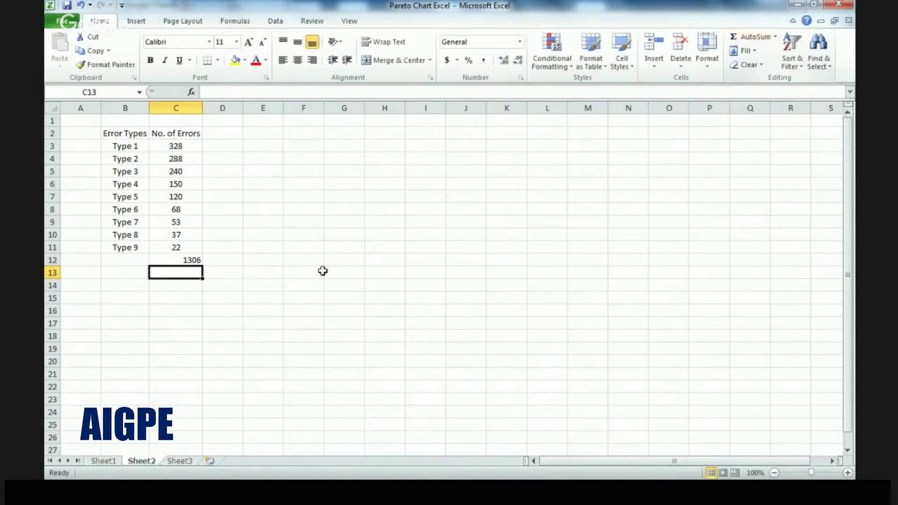
{"action": "left_click", "coordinate": [178, 259]}
{"action": "left_click", "coordinate": [297, 60]}
Step: Enter the column header "% Contribution" in D2 beside No. of Errors
{"action": "left_click", "coordinate": [223, 134]}
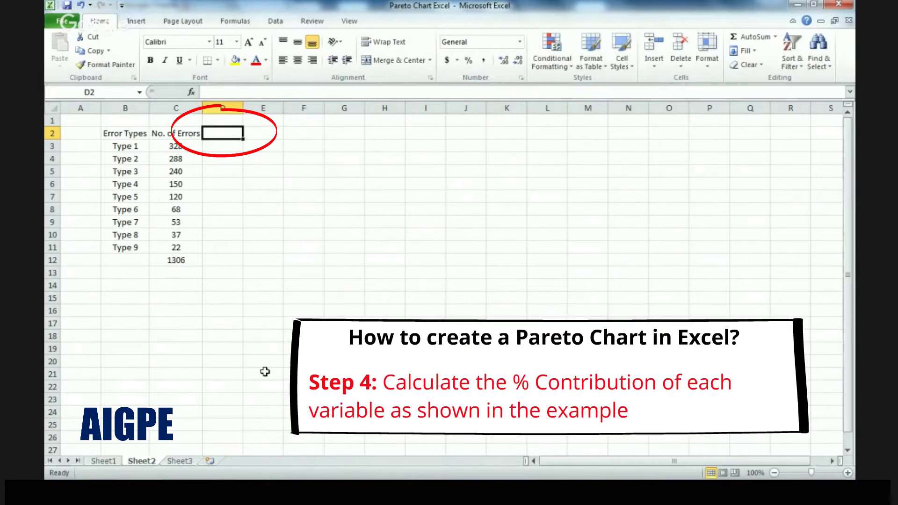
{"action": "type", "text": "% C"}
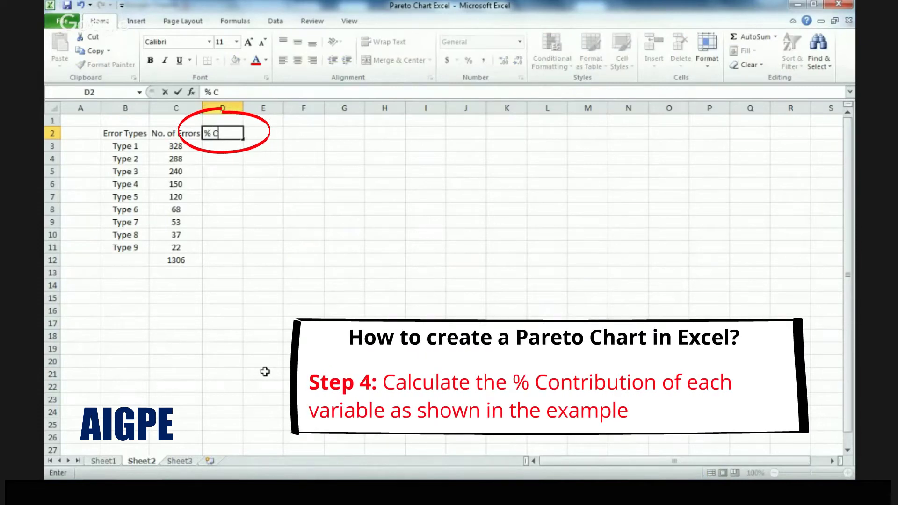
{"action": "type", "text": "ontribution"}
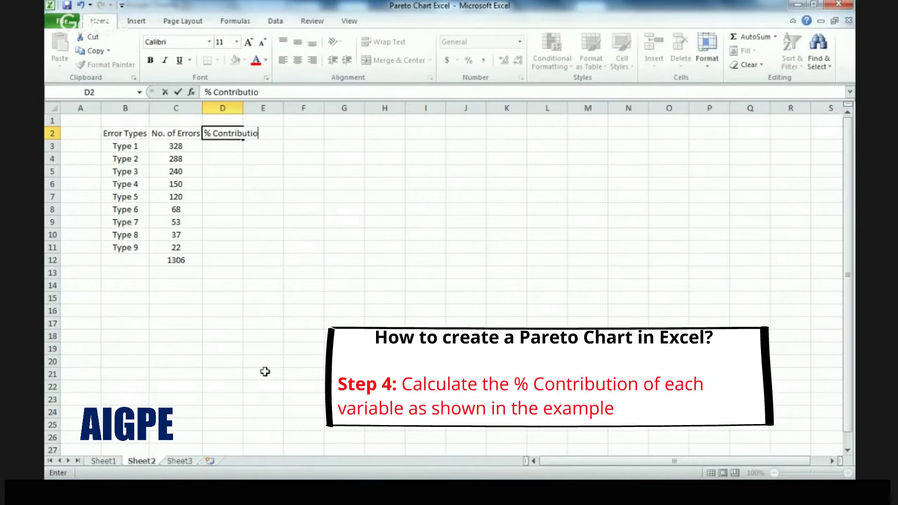
{"action": "key", "text": "Return"}
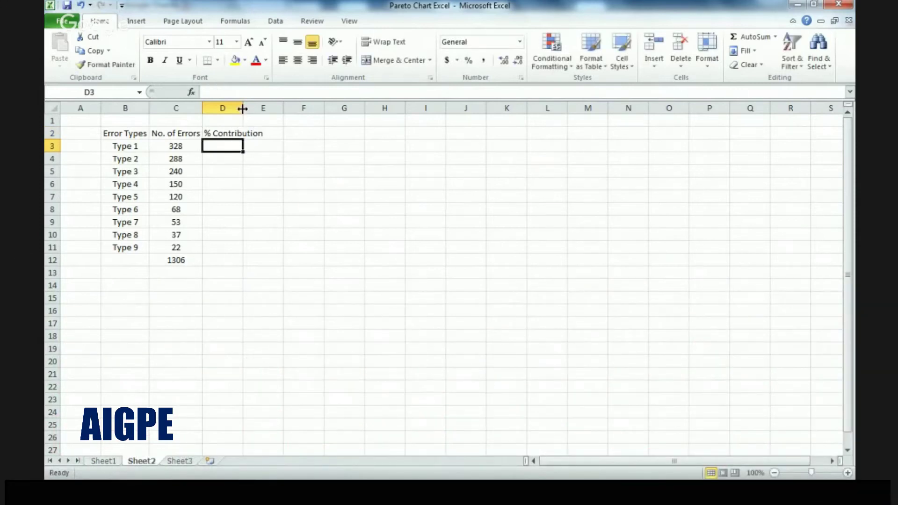
Step: Fit column D's width to its header text and centre the whole column
{"action": "double_click", "coordinate": [243, 106]}
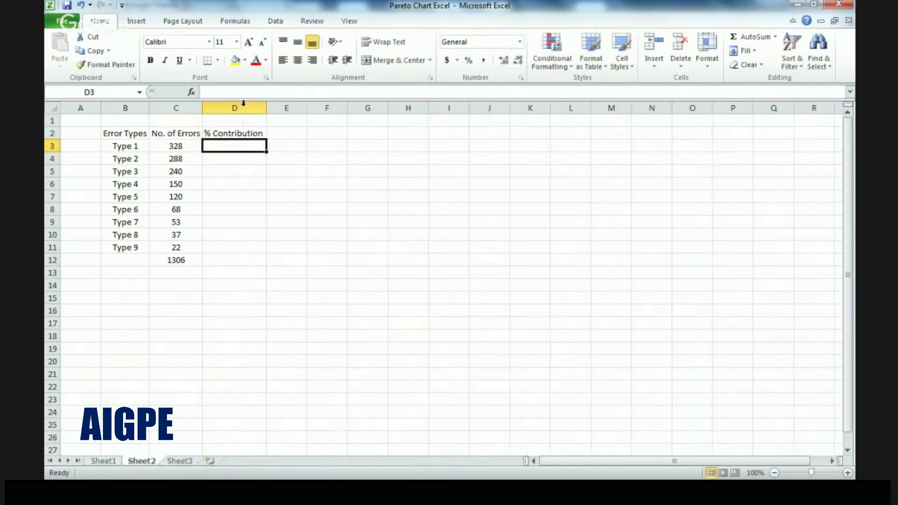
{"action": "left_click", "coordinate": [234, 108]}
{"action": "left_click", "coordinate": [298, 60]}
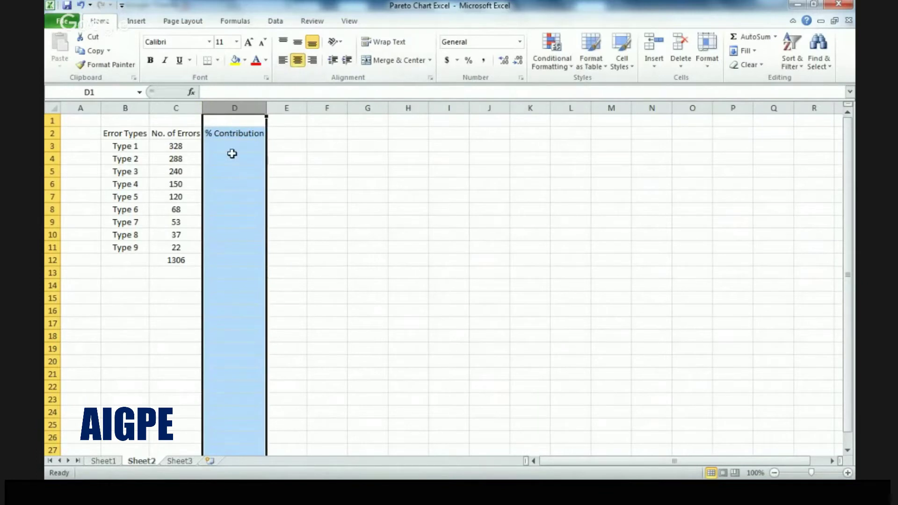
Step: Calculate the Type 1 contribution in D3 with =C3/C12 and format the cell as a percentage
{"action": "left_click", "coordinate": [230, 146]}
{"action": "type", "text": "="}
{"action": "key", "text": "Left"}
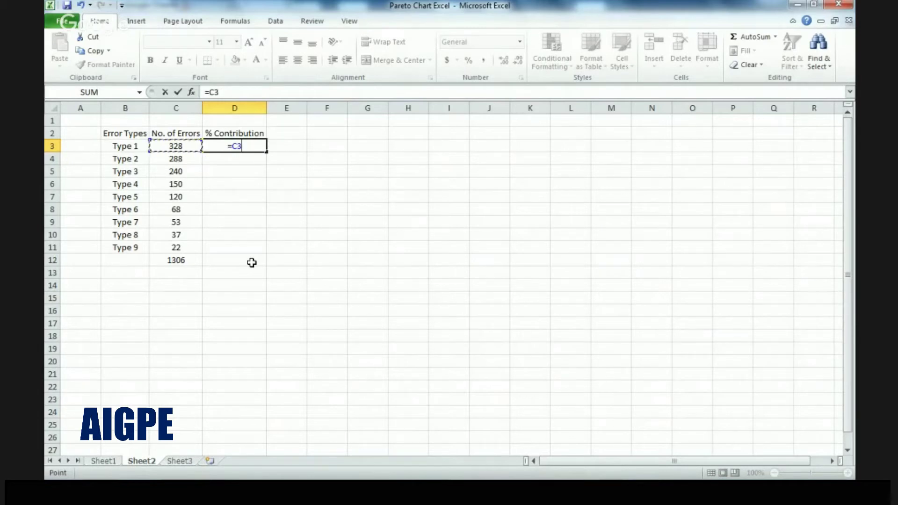
{"action": "type", "text": "/"}
{"action": "key", "text": "Down"}
{"action": "key", "text": "Down"}
{"action": "key", "text": "Down"}
{"action": "key", "text": "Down"}
{"action": "key", "text": "Down"}
{"action": "key", "text": "Down"}
{"action": "key", "text": "Down"}
{"action": "key", "text": "Down"}
{"action": "key", "text": "Down"}
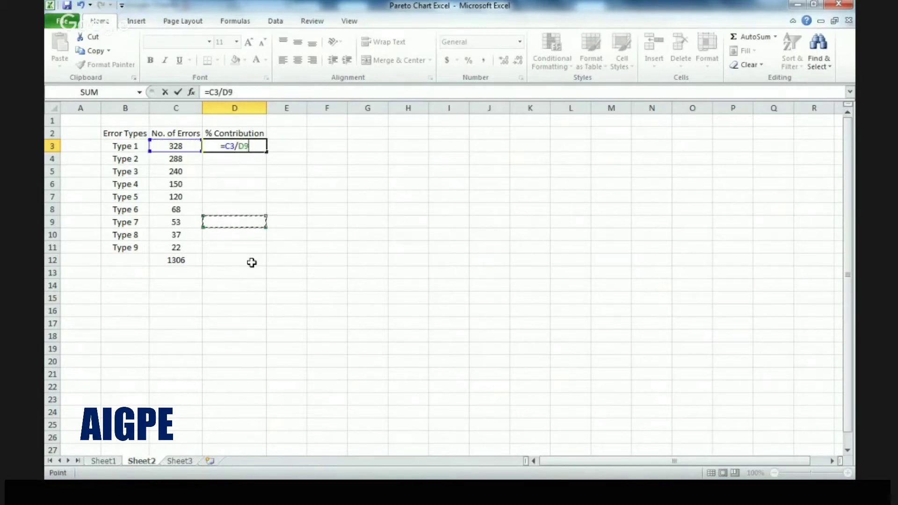
{"action": "key", "text": "Left"}
{"action": "key", "text": "Return"}
{"action": "key", "text": "Up"}
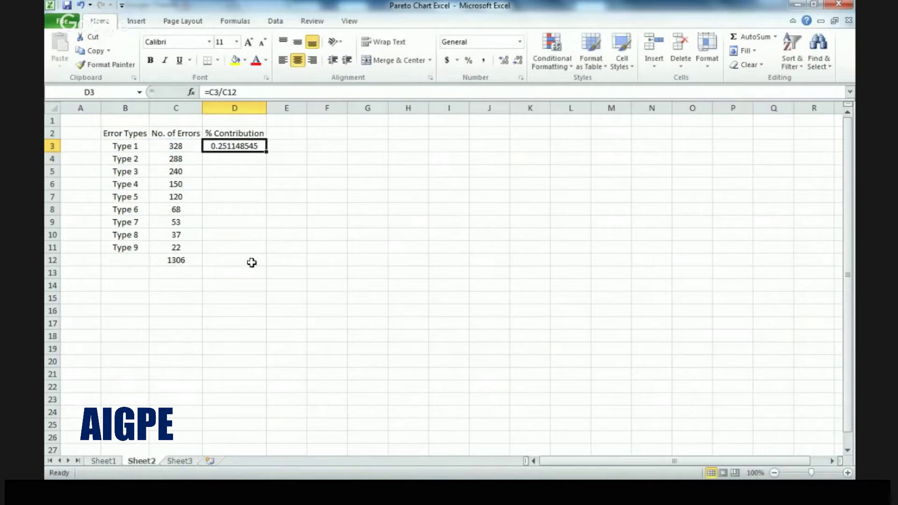
{"action": "left_click", "coordinate": [469, 60]}
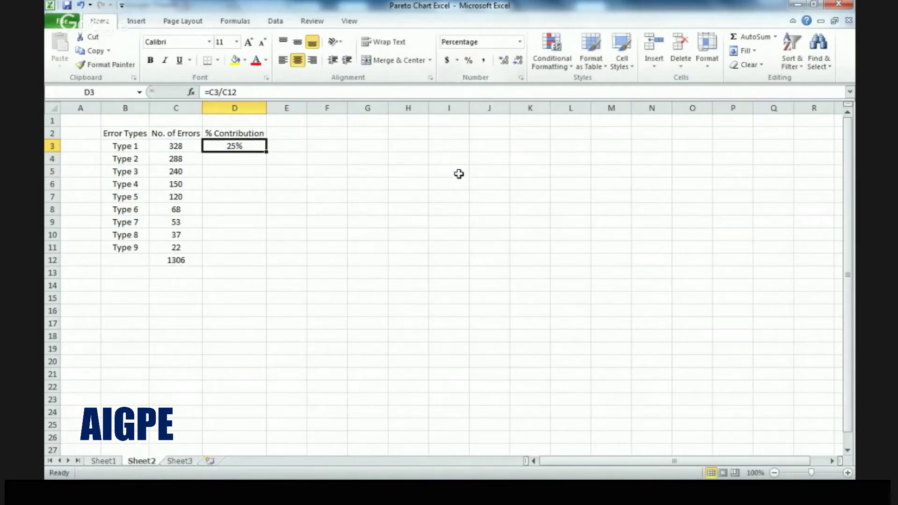
Step: Calculate the Type 2 contribution in D4 with =C4/C12 and format the cell as a percentage
{"action": "left_click", "coordinate": [244, 161]}
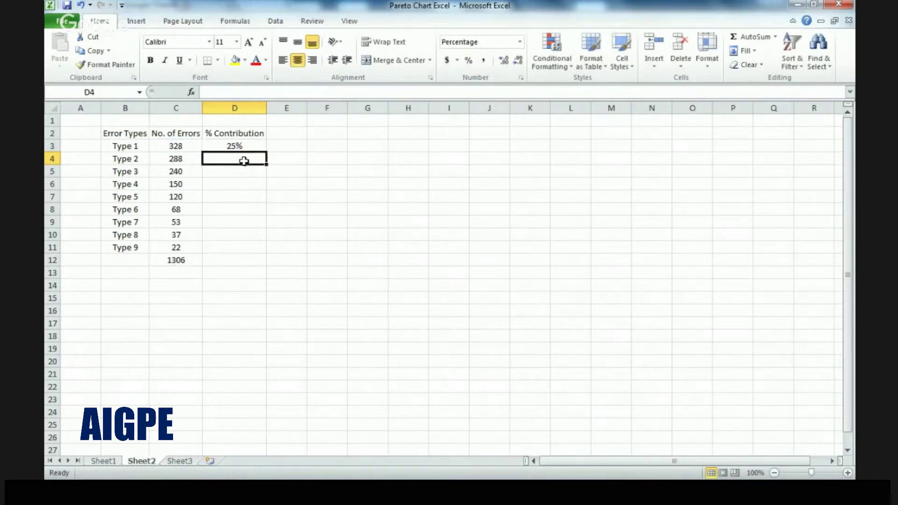
{"action": "type", "text": "="}
{"action": "key", "text": "Left"}
{"action": "type", "text": "/"}
{"action": "key", "text": "Down"}
{"action": "key", "text": "Down"}
{"action": "key", "text": "Down"}
{"action": "key", "text": "Down"}
{"action": "key", "text": "Down"}
{"action": "key", "text": "Down"}
{"action": "key", "text": "Down"}
{"action": "key", "text": "Down"}
{"action": "key", "text": "Down"}
{"action": "key", "text": "Up"}
{"action": "key", "text": "Left"}
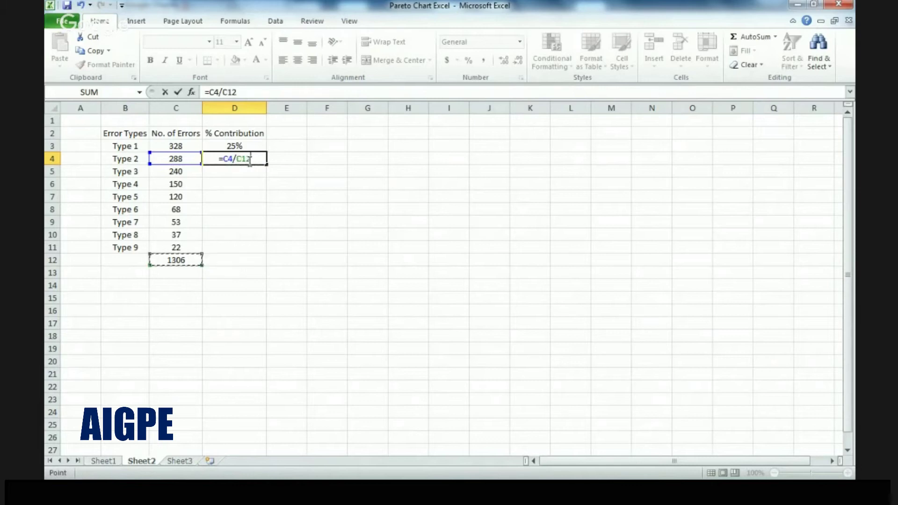
{"action": "key", "text": "Return"}
{"action": "left_click", "coordinate": [249, 161]}
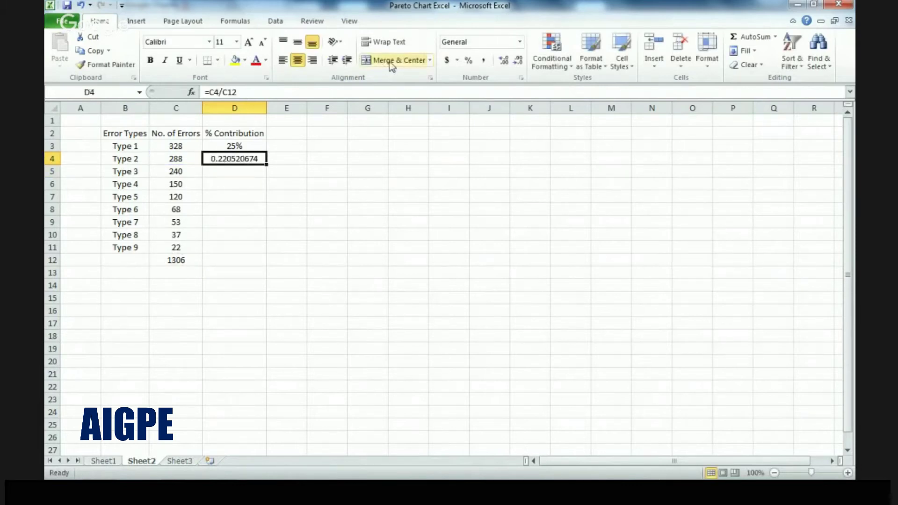
{"action": "left_click", "coordinate": [468, 60]}
Step: Calculate the Type 3 contribution in D5 with the formula =C5/C12
{"action": "left_click", "coordinate": [241, 143]}
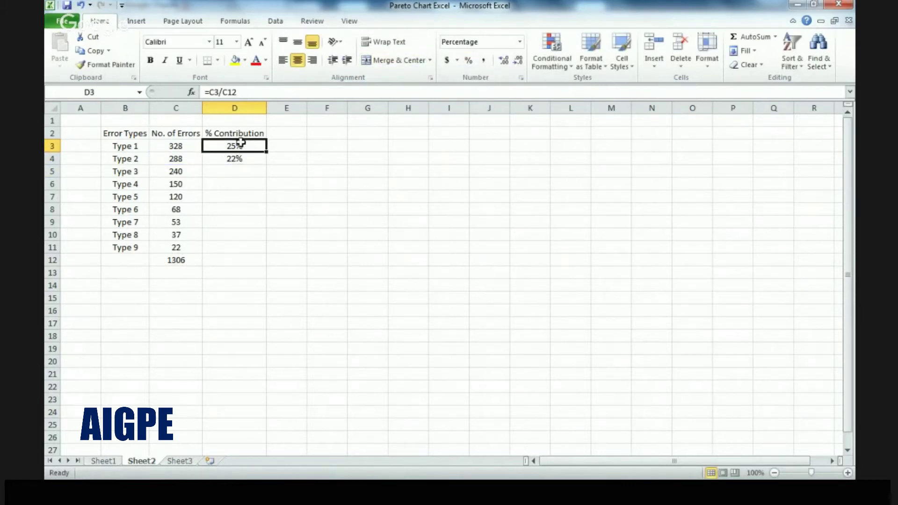
{"action": "left_click", "coordinate": [241, 169]}
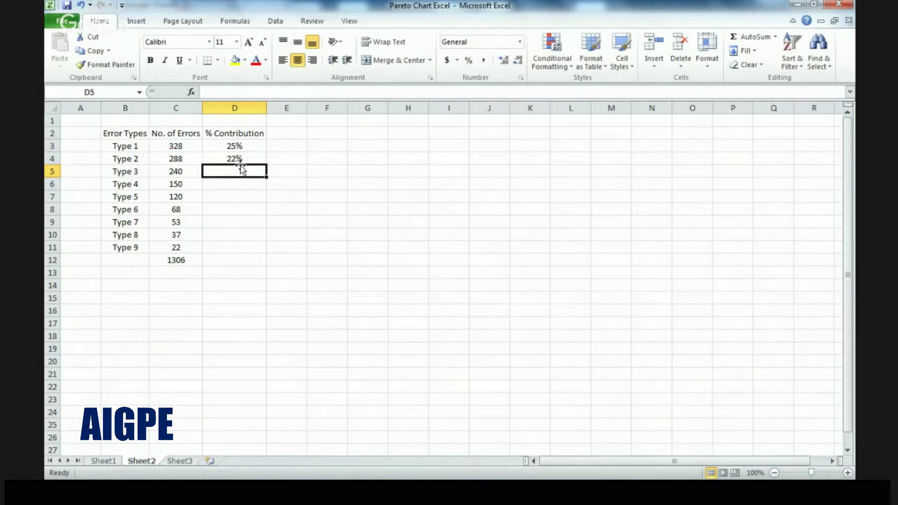
{"action": "type", "text": "=C5/"}
{"action": "key", "text": "Down"}
{"action": "key", "text": "Down"}
{"action": "key", "text": "Down"}
{"action": "key", "text": "Down"}
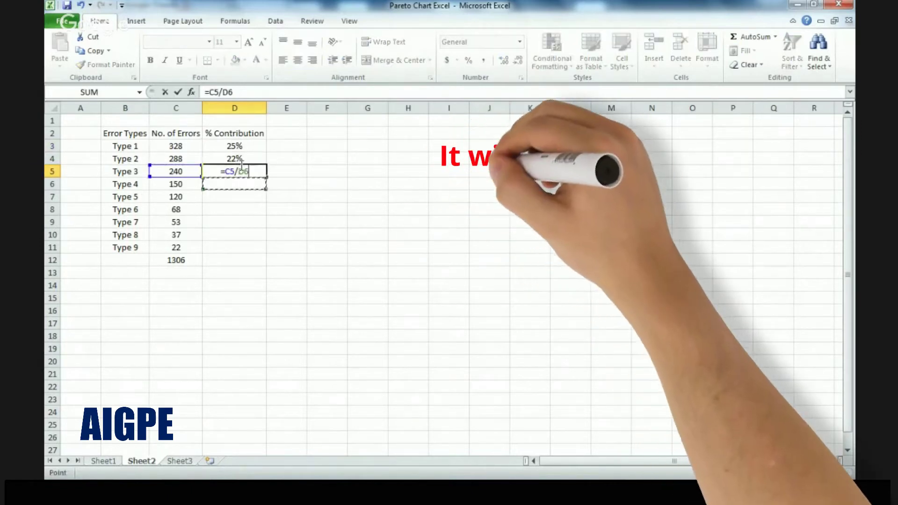
{"action": "key", "text": "Down"}
{"action": "key", "text": "Down"}
{"action": "key", "text": "Down"}
{"action": "key", "text": "Left"}
{"action": "key", "text": "Return"}
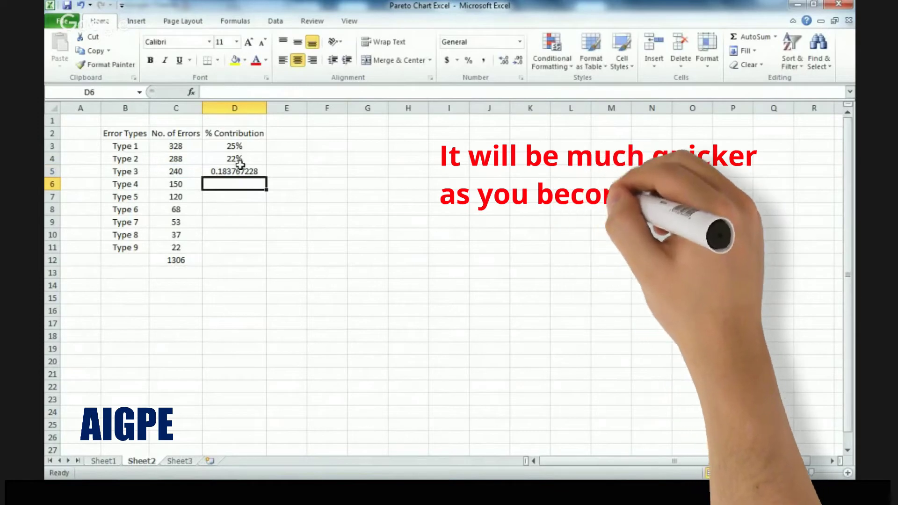
Step: Calculate the Type 4 contribution in D6 with the formula =C6/C12
{"action": "type", "text": "=C6/"}
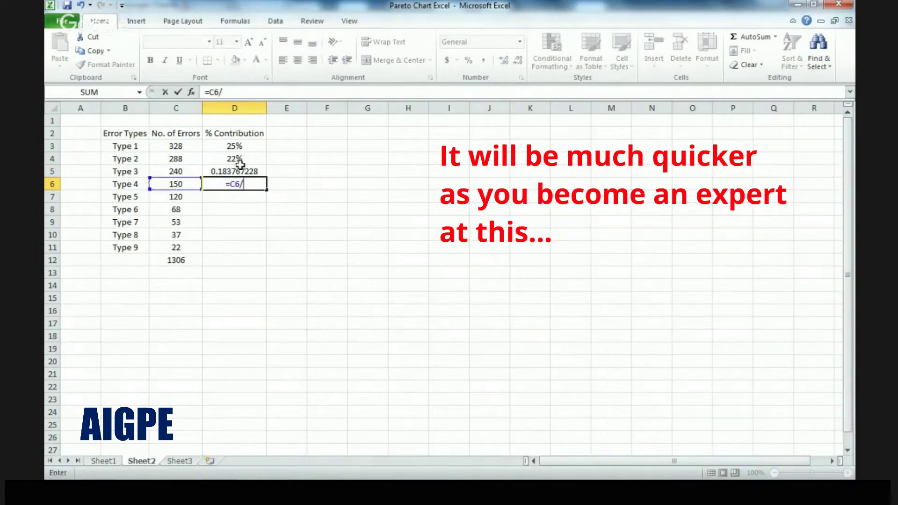
{"action": "key", "text": "Down"}
{"action": "key", "text": "Down"}
{"action": "key", "text": "Down"}
{"action": "key", "text": "Down"}
{"action": "key", "text": "Down"}
{"action": "key", "text": "Down"}
{"action": "key", "text": "Left"}
{"action": "key", "text": "Return"}
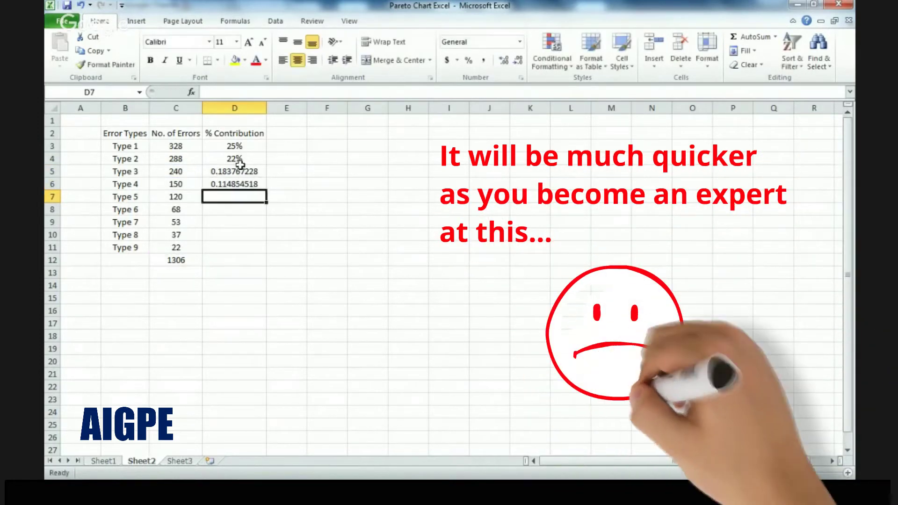
Step: Calculate the Type 5 contribution in D7 with the formula =C7/C12
{"action": "type", "text": "=C7/"}
{"action": "key", "text": "Down"}
{"action": "key", "text": "Down"}
{"action": "key", "text": "Down"}
{"action": "key", "text": "Down"}
{"action": "key", "text": "Down"}
{"action": "key", "text": "Left"}
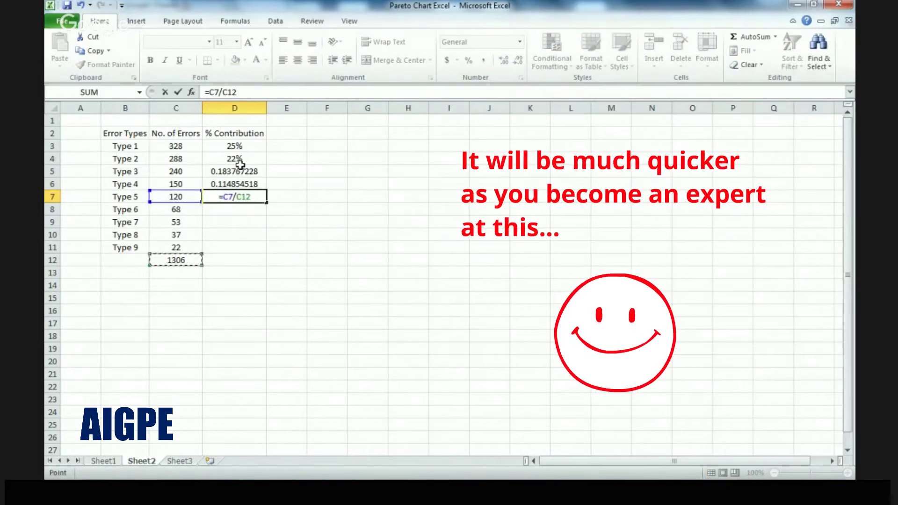
{"action": "key", "text": "Return"}
Step: Calculate the Type 6 contribution in D8 by dividing its error count in C8 by the total in C12
{"action": "type", "text": "="}
{"action": "key", "text": "Down"}
{"action": "key", "text": "Up"}
{"action": "key", "text": "Left"}
{"action": "type", "text": "/"}
{"action": "key", "text": "Down"}
{"action": "key", "text": "Down"}
{"action": "key", "text": "Down"}
{"action": "key", "text": "Down"}
{"action": "key", "text": "Left"}
{"action": "key", "text": "Return"}
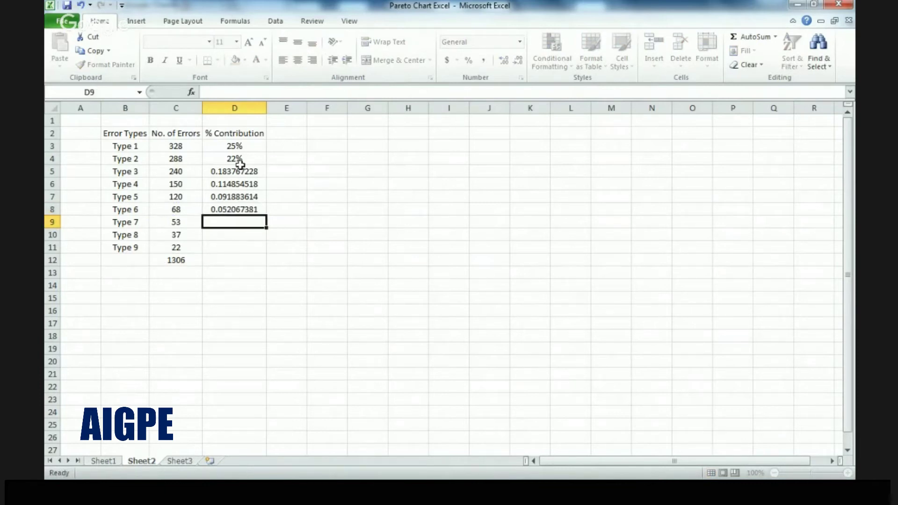
Step: Calculate the Type 7 contribution in D9 by dividing C9 by the total in C12
{"action": "type", "text": "="}
{"action": "key", "text": "Left"}
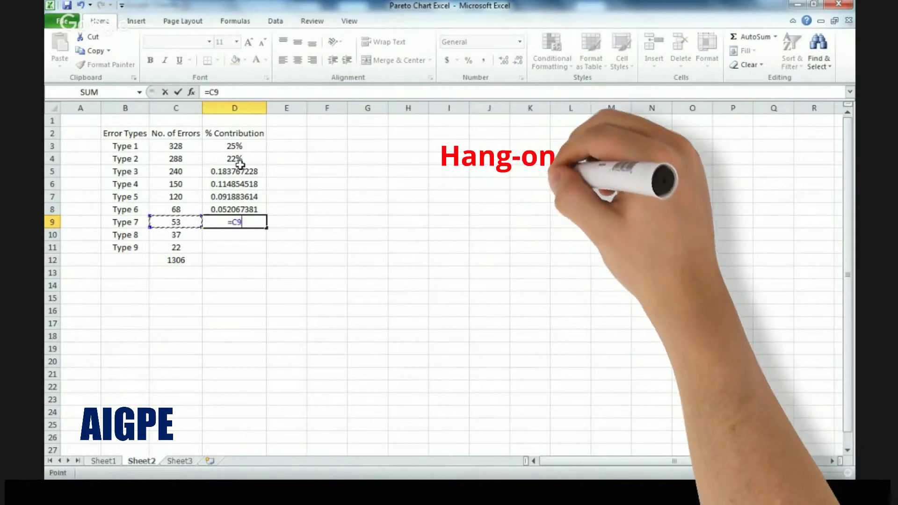
{"action": "type", "text": "/"}
{"action": "key", "text": "Down"}
{"action": "key", "text": "Down"}
{"action": "key", "text": "Down"}
{"action": "key", "text": "Left"}
{"action": "key", "text": "Return"}
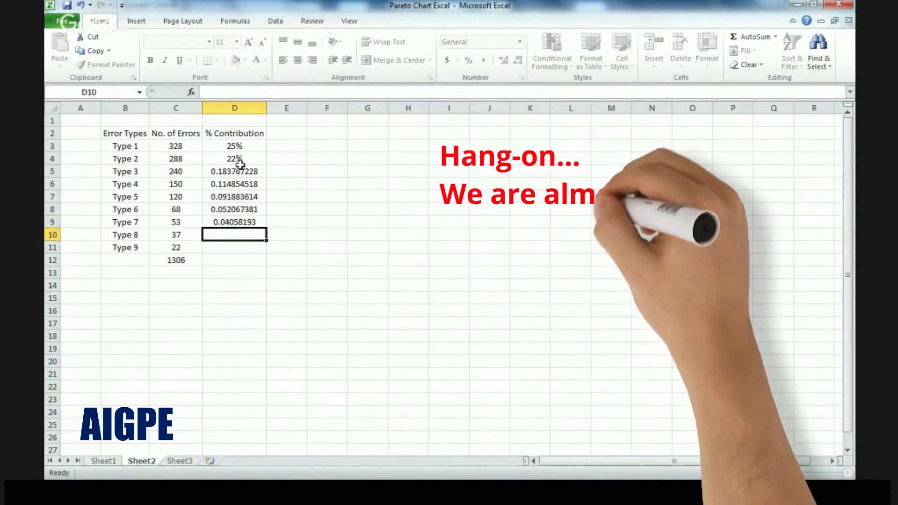
Step: Calculate the Type 8 contribution in D10 by dividing its error count in C10 by the total in C12
{"action": "type", "text": "="}
{"action": "key", "text": "Left"}
{"action": "type", "text": "/"}
{"action": "key", "text": "Down"}
{"action": "key", "text": "Down"}
{"action": "key", "text": "Left"}
{"action": "key", "text": "Return"}
Step: Calculate the Type 9 contribution in D11 by dividing C11 by the total in C12
{"action": "type", "text": "="}
{"action": "key", "text": "Left"}
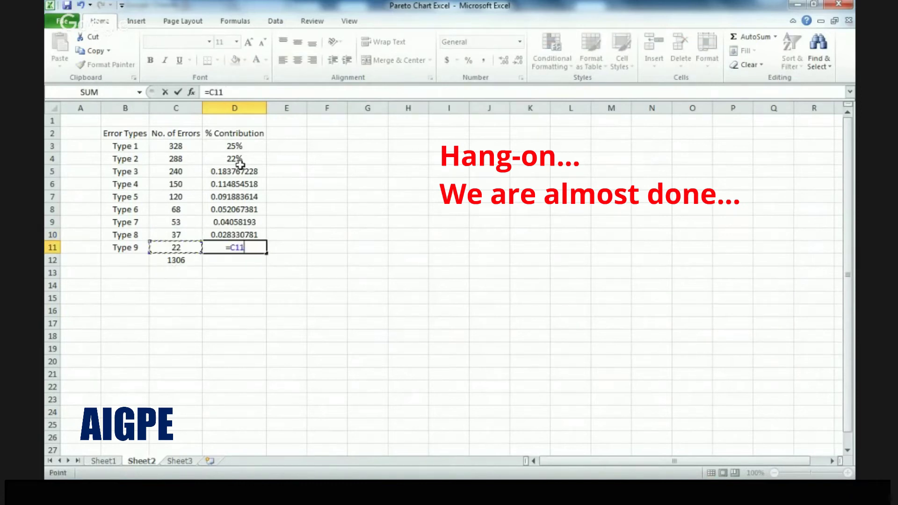
{"action": "type", "text": "/"}
{"action": "key", "text": "Down"}
{"action": "key", "text": "Left"}
{"action": "key", "text": "Return"}
Step: Format the Type 3 to Type 9 contributions in D5:D11 as percentages
{"action": "key", "text": "Up"}
{"action": "key", "text": "Up"}
{"action": "key", "text": "Up"}
{"action": "key", "text": "Up"}
{"action": "key", "text": "Up"}
{"action": "key", "text": "Up"}
{"action": "key", "text": "Up"}
{"action": "key", "text": "ctrl+shift+Down"}
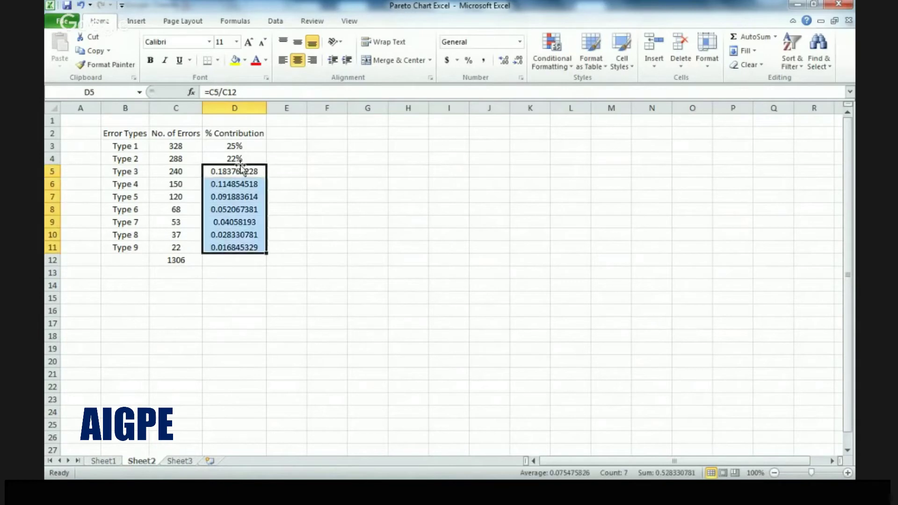
{"action": "left_click", "coordinate": [468, 61]}
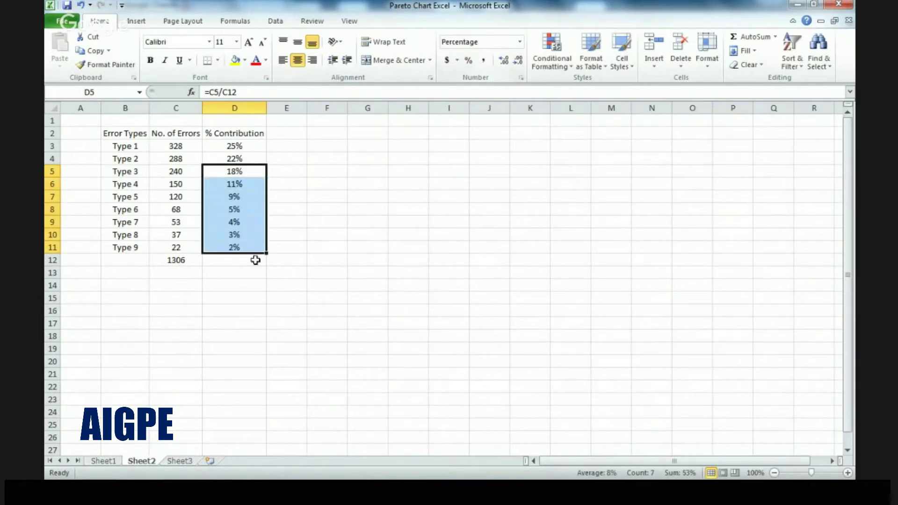
Step: Enter the header "Cumulative %" in E2, beside the % Contribution header
{"action": "left_click", "coordinate": [279, 133]}
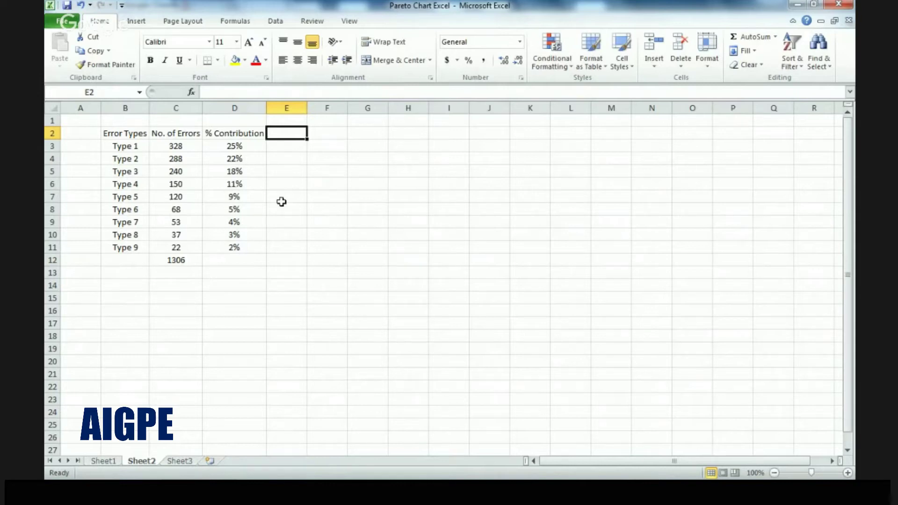
{"action": "type", "text": "Cu"}
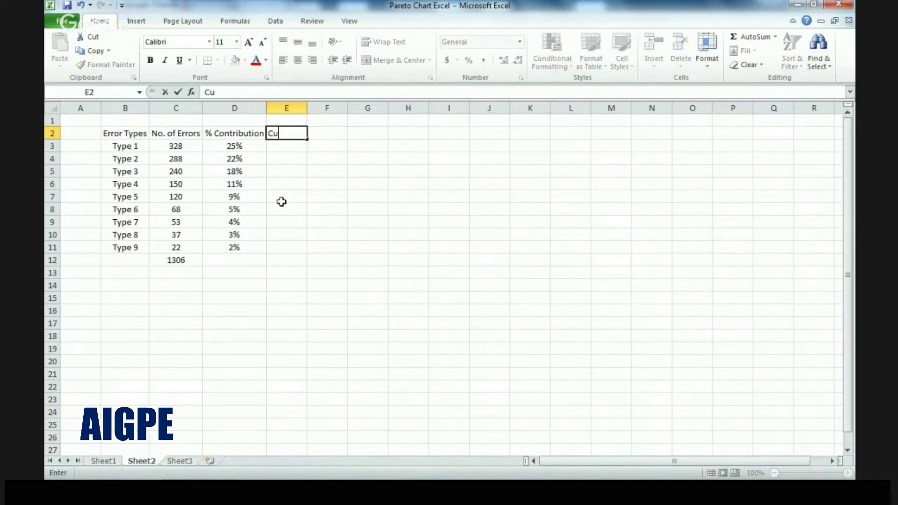
{"action": "type", "text": "mulative "}
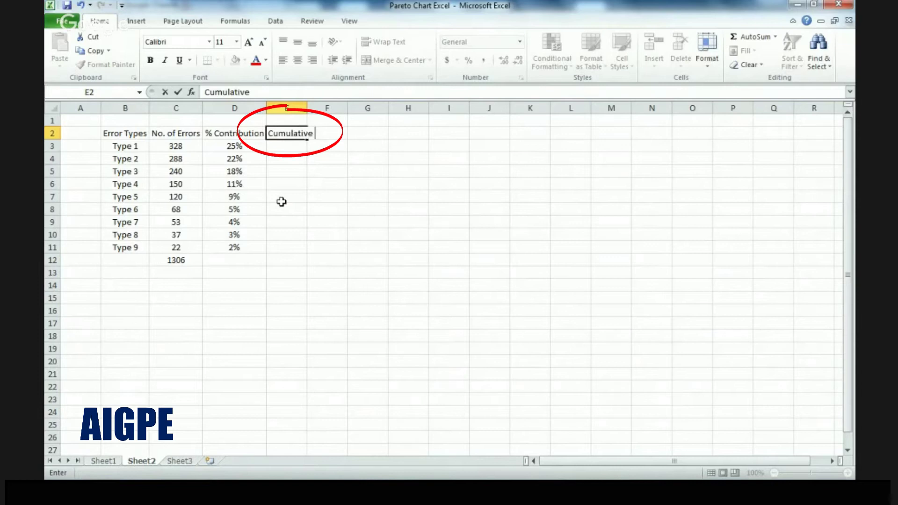
{"action": "type", "text": "%"}
{"action": "key", "text": "Return"}
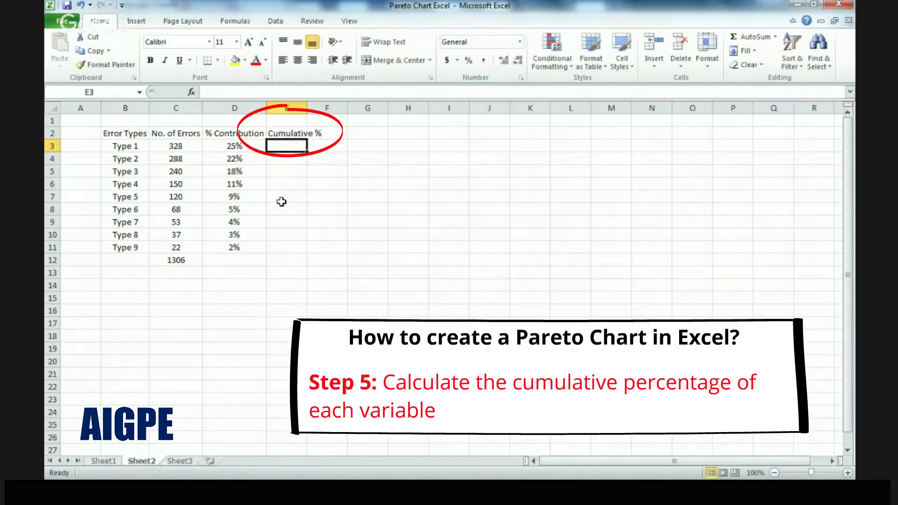
Step: Fit column E's width to the Cumulative % header and centre the column's contents
{"action": "double_click", "coordinate": [307, 108]}
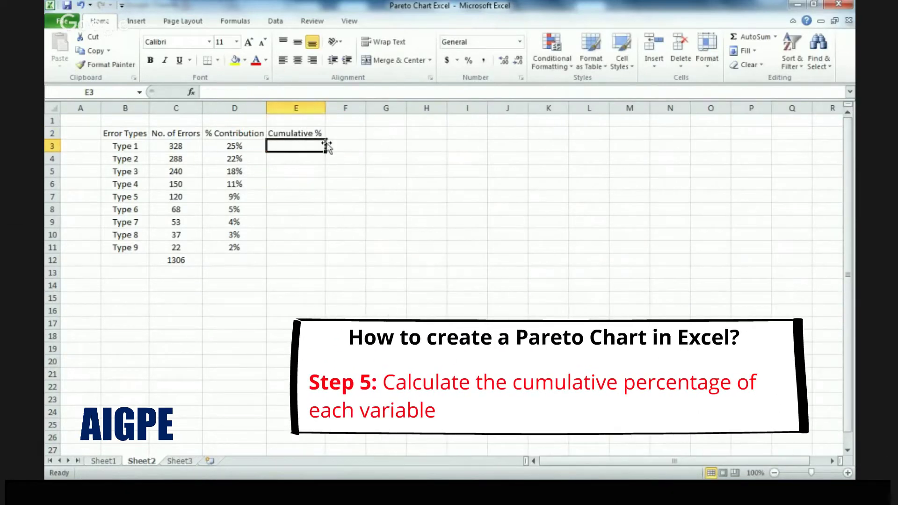
{"action": "left_click", "coordinate": [297, 108]}
{"action": "left_click", "coordinate": [297, 60]}
Step: Start the cumulative percentage in E3 by referencing the Type 1 contribution in D3
{"action": "left_click", "coordinate": [297, 145]}
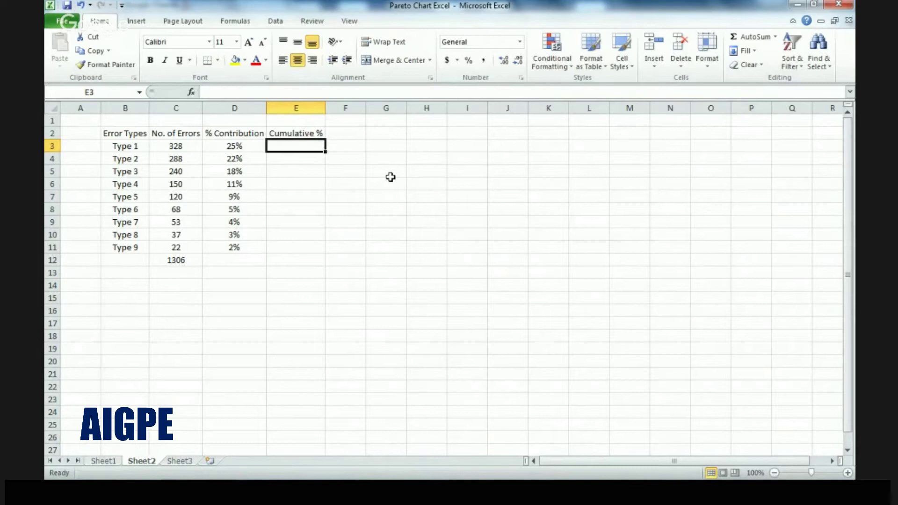
{"action": "type", "text": "="}
{"action": "key", "text": "Left"}
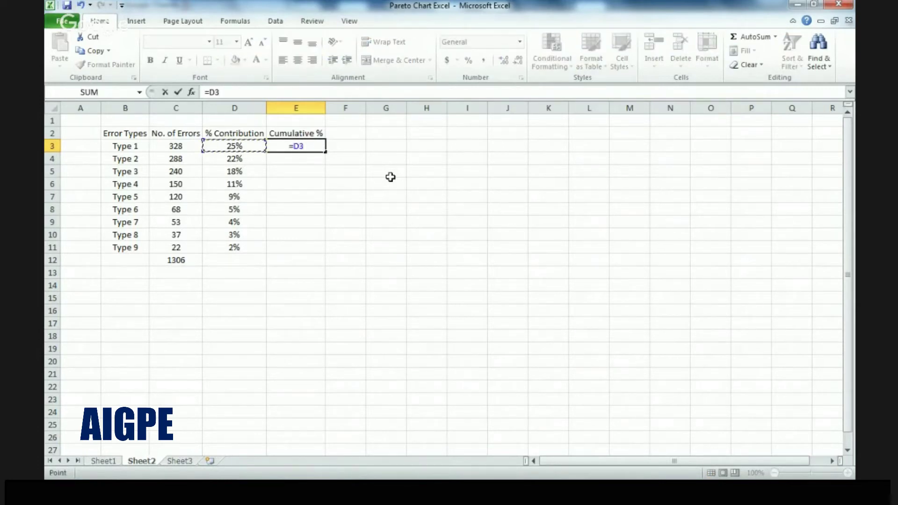
{"action": "key", "text": "Return"}
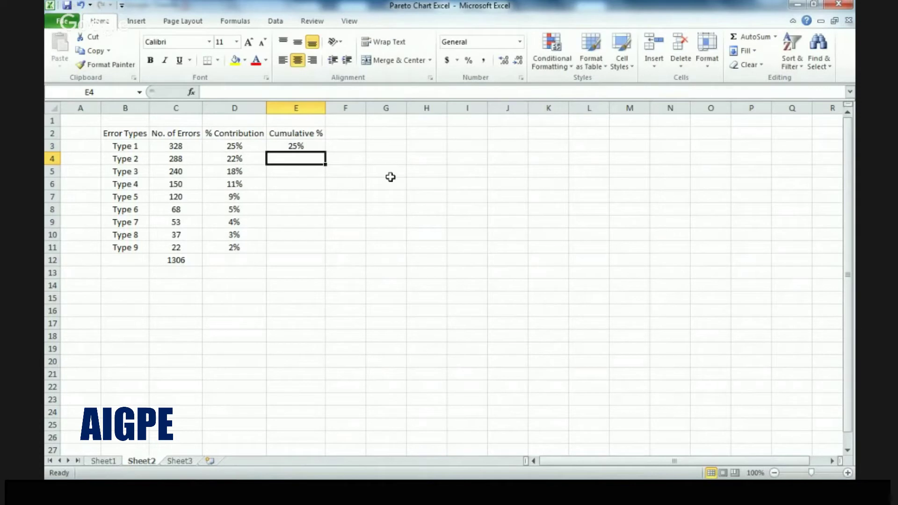
Step: Calculate the Type 2 cumulative percentage in E4 by adding E3 and the contribution in D4
{"action": "key", "text": "Up"}
{"action": "key", "text": "Left"}
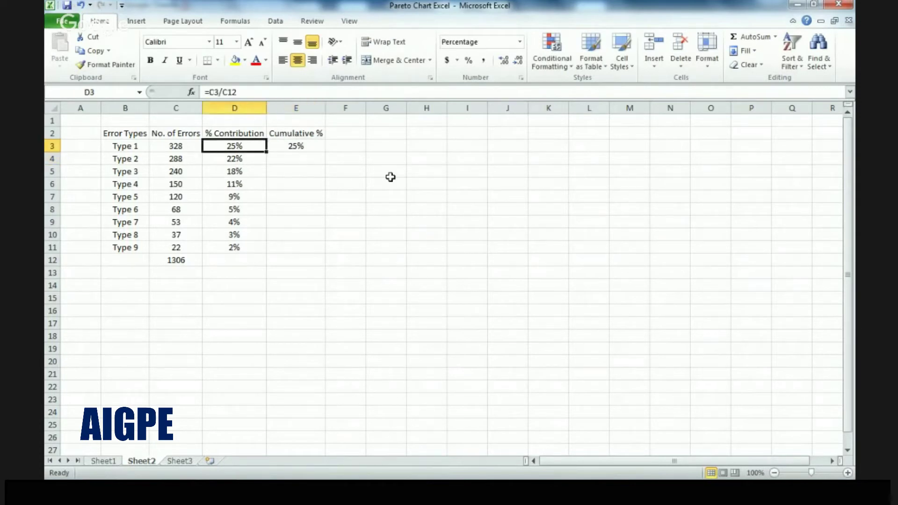
{"action": "key", "text": "Down"}
{"action": "key", "text": "Right"}
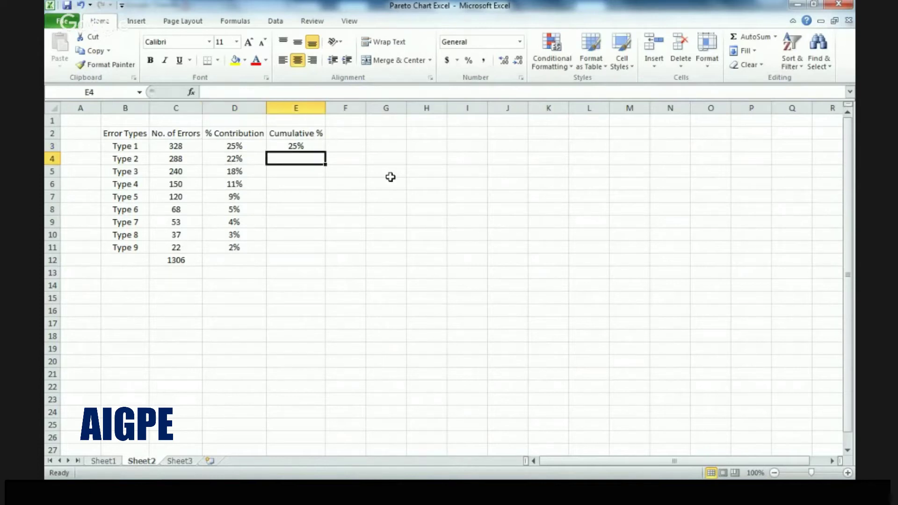
{"action": "type", "text": "="}
{"action": "key", "text": "Up"}
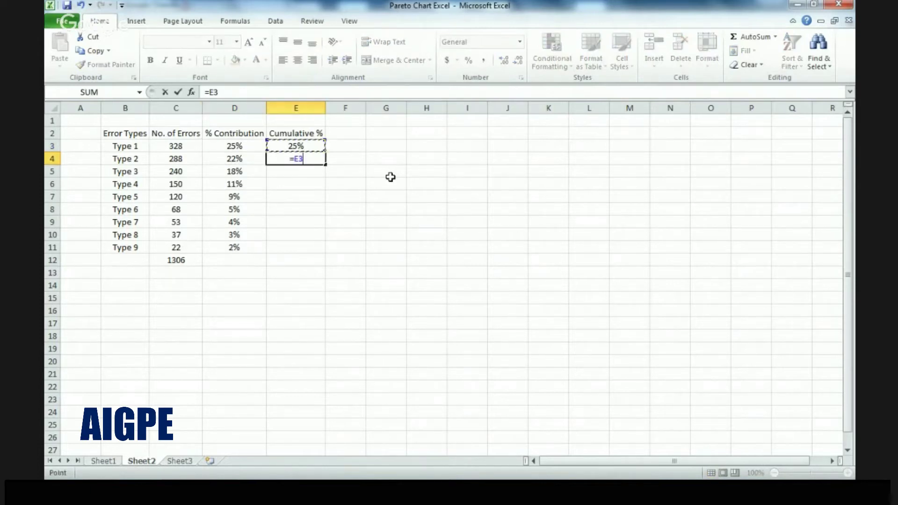
{"action": "type", "text": "+"}
{"action": "key", "text": "Left"}
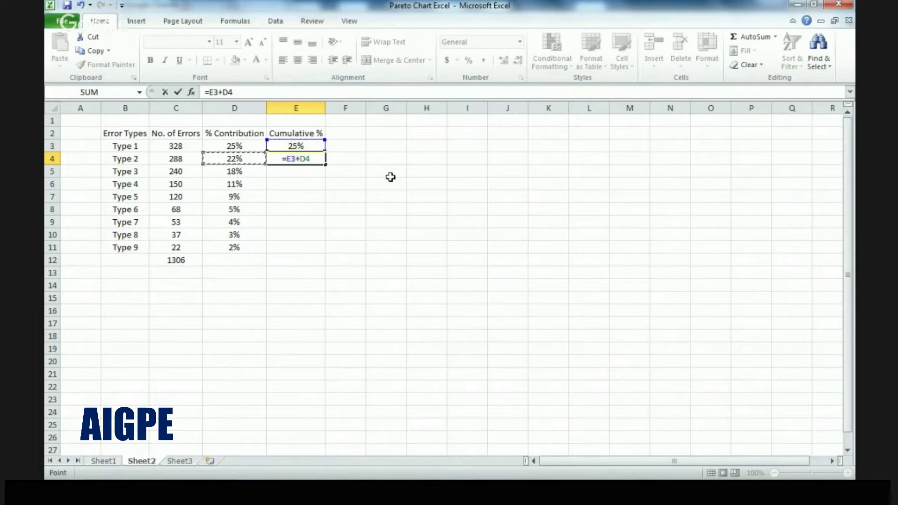
{"action": "key", "text": "Return"}
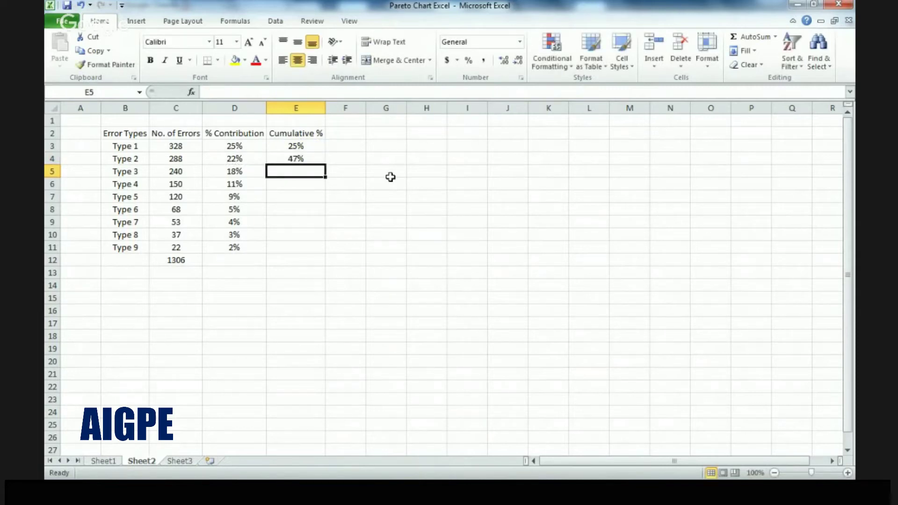
Step: Calculate the Type 3 cumulative percentage in E5 as E4 plus D5
{"action": "type", "text": "="}
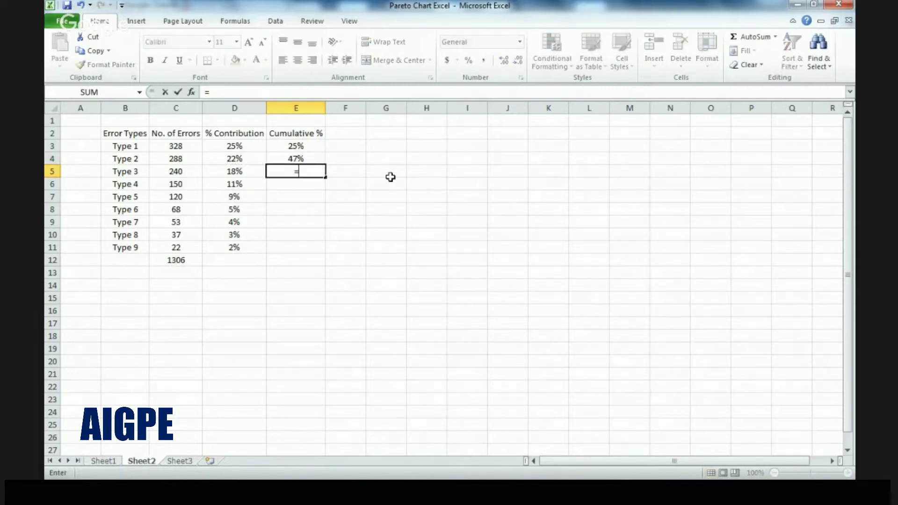
{"action": "key", "text": "Up"}
{"action": "type", "text": "+"}
{"action": "key", "text": "Left"}
{"action": "key", "text": "Return"}
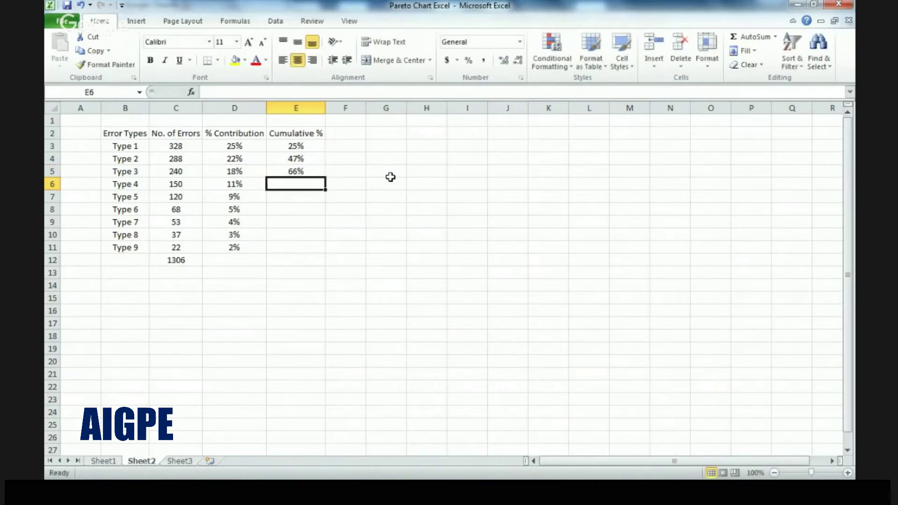
Step: Calculate the Type 4 cumulative percentage in E6 by adding the Type 4 contribution in D6 to E5
{"action": "type", "text": "="}
{"action": "key", "text": "Up"}
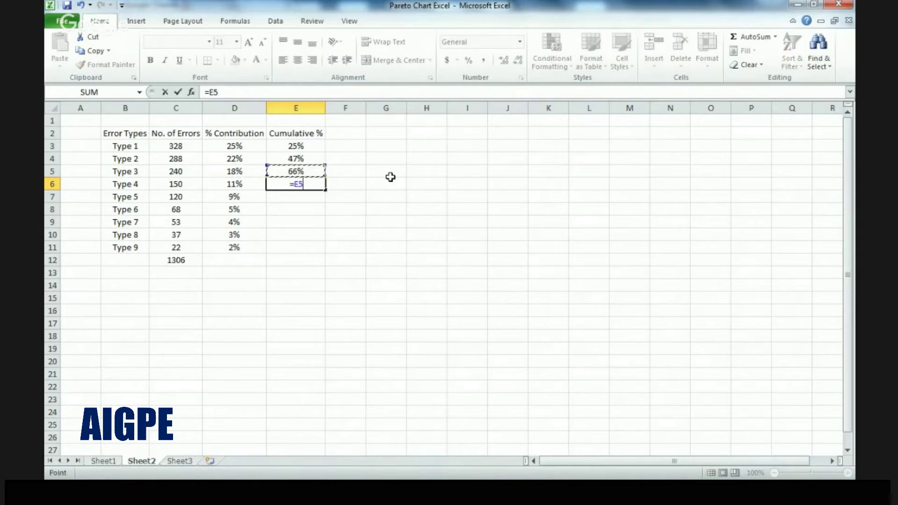
{"action": "type", "text": "+"}
{"action": "key", "text": "Left"}
{"action": "key", "text": "Return"}
Step: Calculate the Type 5 cumulative percentage in E7 with the formula =E6+D7
{"action": "type", "text": "="}
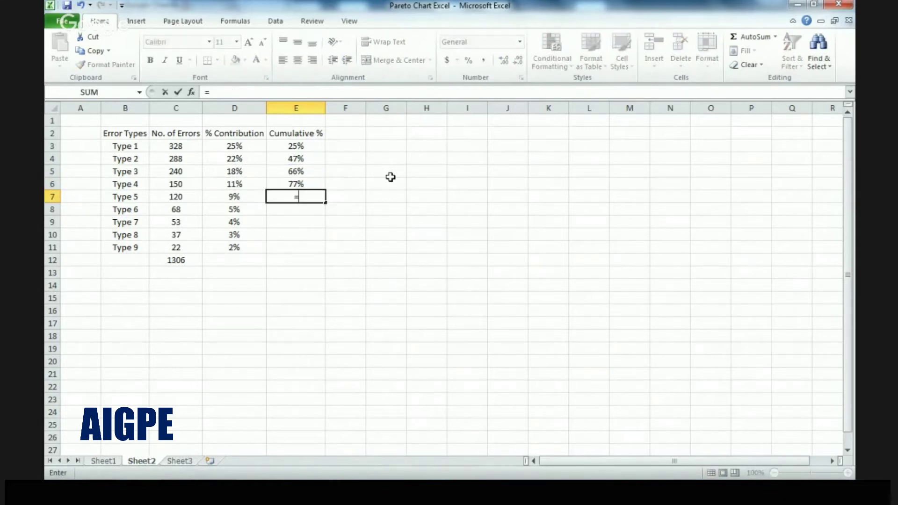
{"action": "key", "text": "Up"}
{"action": "type", "text": "+"}
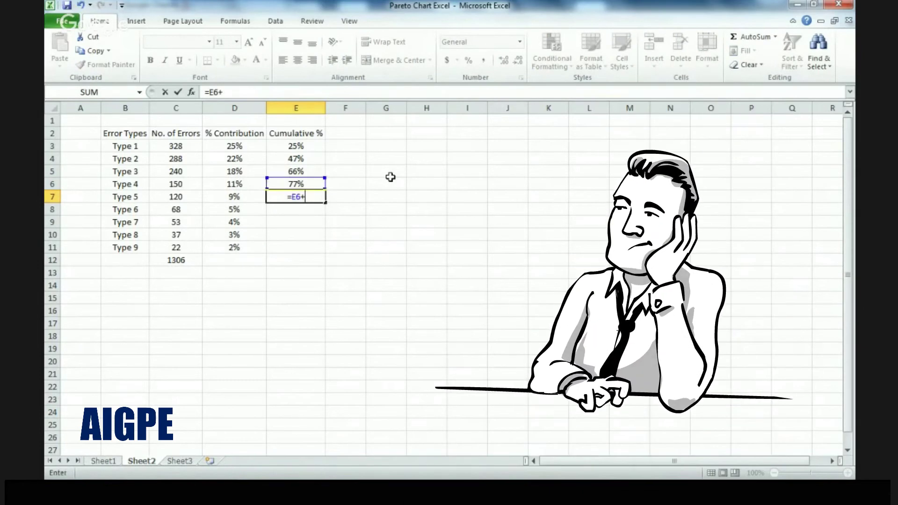
{"action": "key", "text": "Left"}
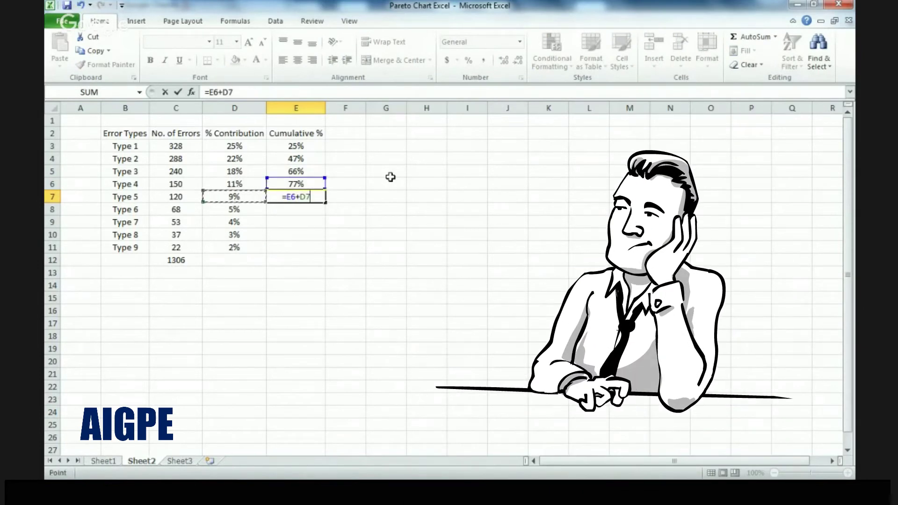
{"action": "key", "text": "Return"}
Step: Calculate the Type 6 cumulative percentage in E8 by adding E7 and D8
{"action": "type", "text": "="}
{"action": "key", "text": "Up"}
{"action": "type", "text": "+"}
{"action": "key", "text": "Left"}
{"action": "key", "text": "Return"}
Step: Calculate the Type 7 cumulative percentage in E9 with the formula =E8+D9
{"action": "type", "text": "="}
{"action": "key", "text": "Up"}
{"action": "type", "text": "+"}
{"action": "key", "text": "Left"}
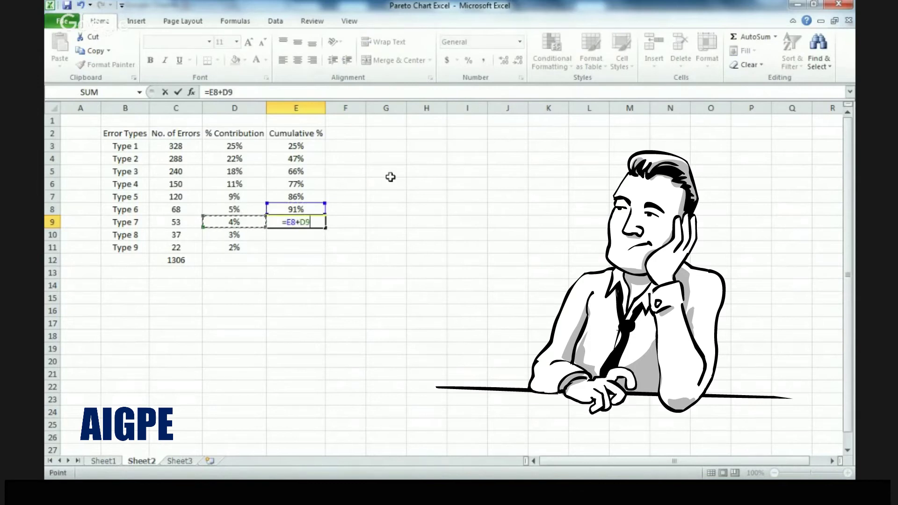
{"action": "key", "text": "Return"}
Step: Calculate the Type 8 cumulative percentage in E10 by adding its contribution in D10 to E9
{"action": "type", "text": "="}
{"action": "key", "text": "Up"}
{"action": "type", "text": "+"}
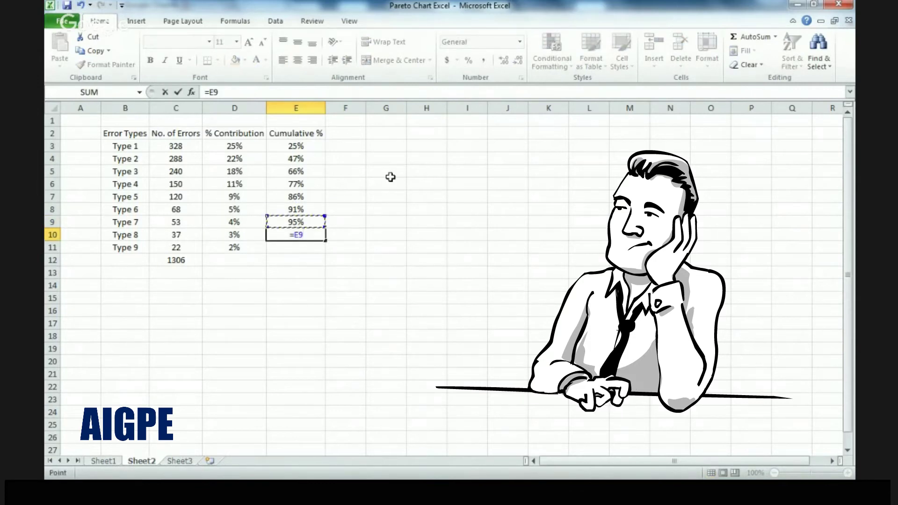
{"action": "key", "text": "Left"}
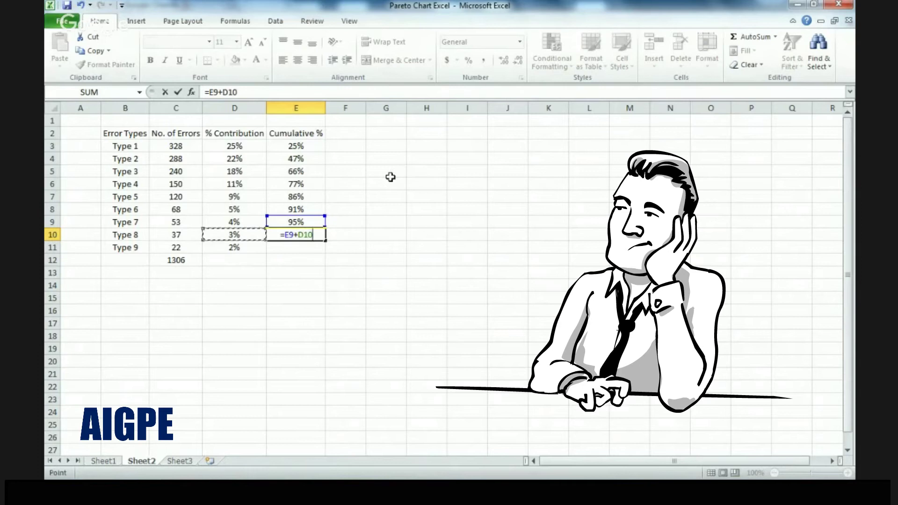
{"action": "key", "text": "Return"}
Step: Calculate the Type 9 cumulative percentage in E11 with the formula =E10+D11
{"action": "type", "text": "="}
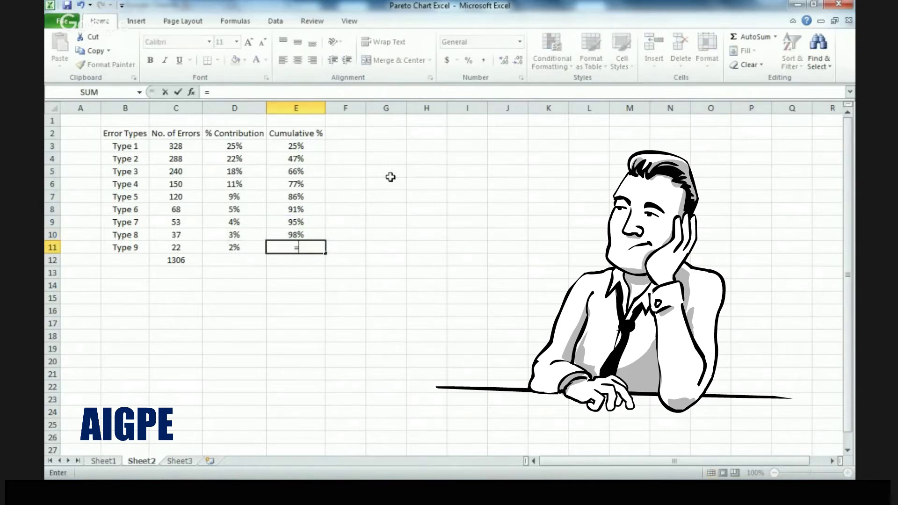
{"action": "key", "text": "Up"}
{"action": "type", "text": "+"}
{"action": "key", "text": "Left"}
{"action": "key", "text": "Return"}
{"action": "key", "text": "Up"}
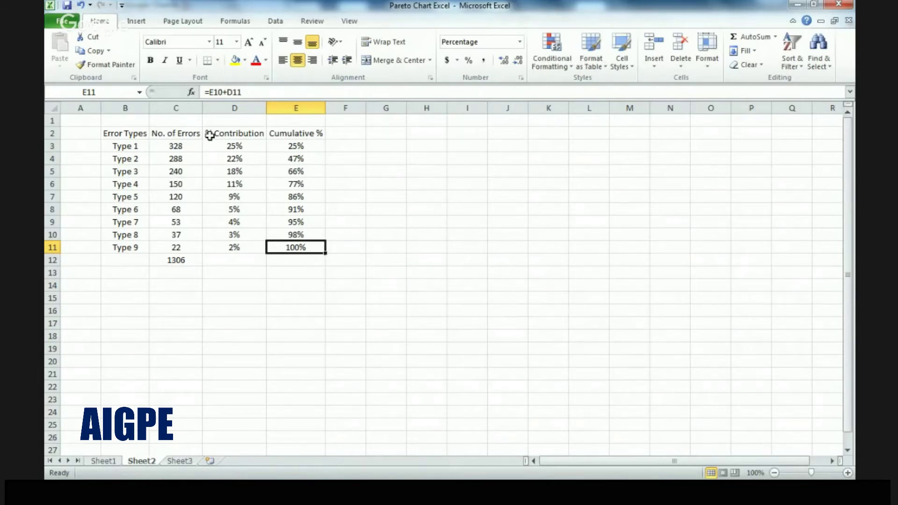
Step: Replace the formulas in the % Contribution and Cumulative % columns (D2:E11) with their values using Paste Special
{"action": "left_click_drag", "start_coordinate": [215, 133], "coordinate": [286, 209]}
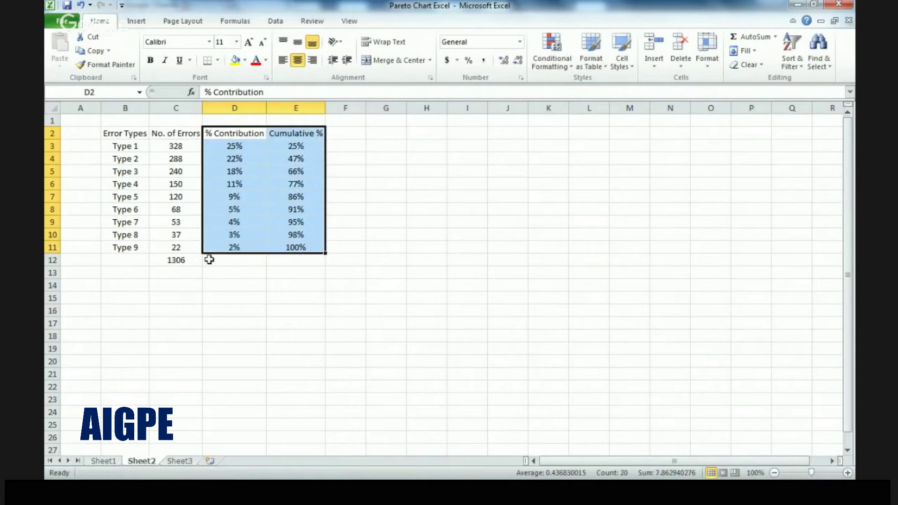
{"action": "key", "text": "ctrl+c"}
{"action": "key", "text": "shift+BackSpace"}
{"action": "key", "text": "alt+e"}
{"action": "key", "text": "s"}
{"action": "key", "text": "v"}
{"action": "key", "text": "Return"}
{"action": "key", "text": "Escape"}
{"action": "key", "text": "Down"}
{"action": "key", "text": "Down"}
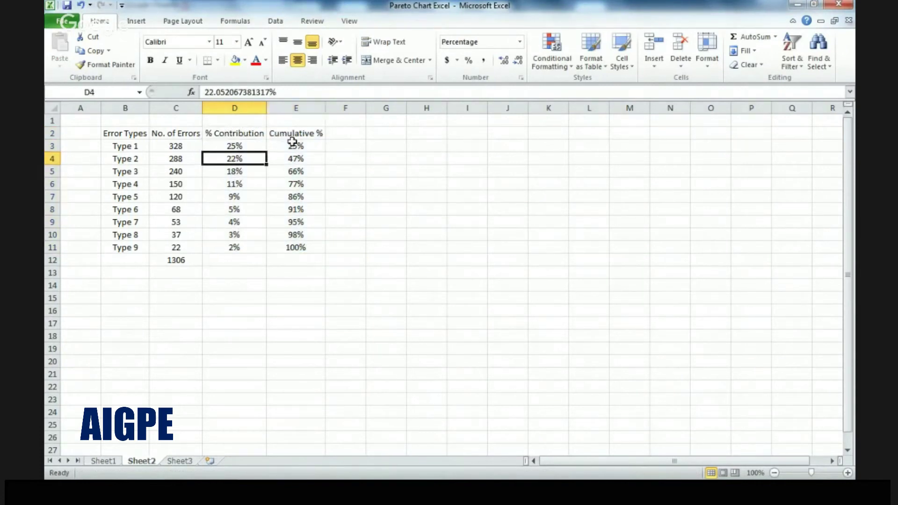
Step: Delete the entire % Contribution column D from the sheet
{"action": "left_click", "coordinate": [223, 103]}
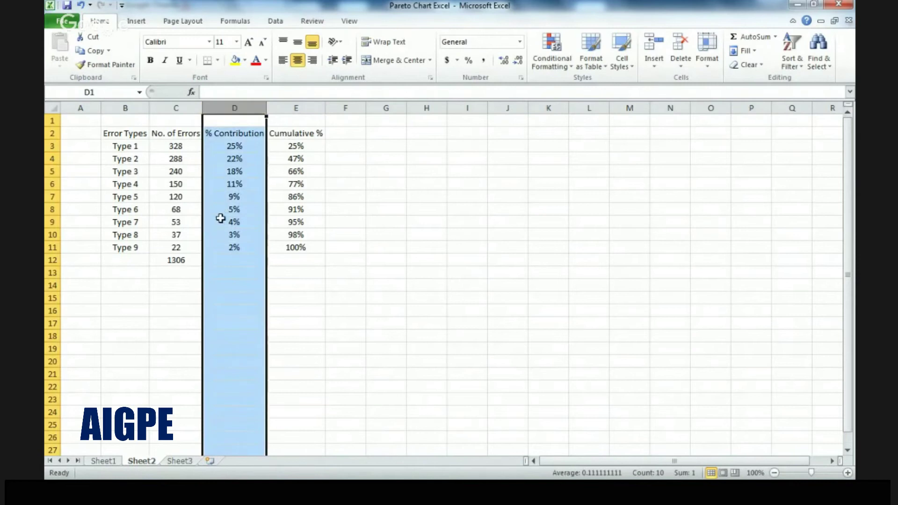
{"action": "right_click", "coordinate": [237, 110]}
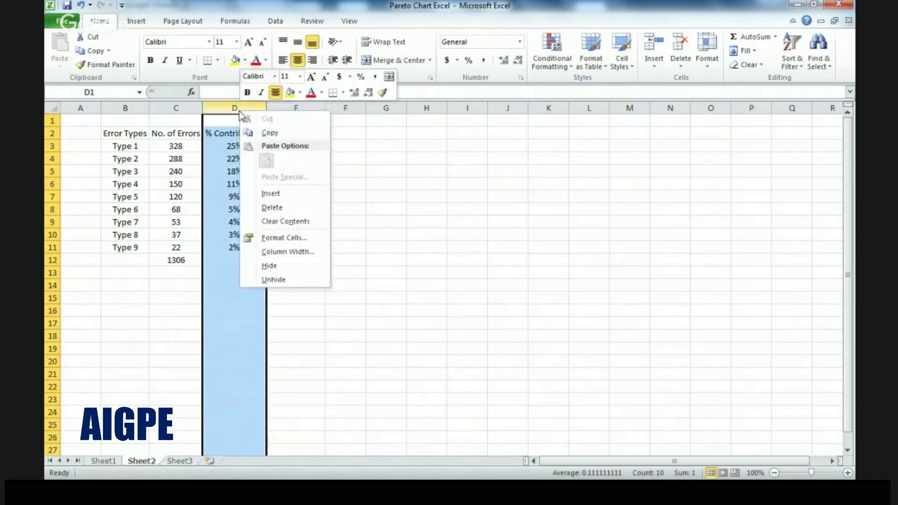
{"action": "left_click", "coordinate": [272, 207]}
Step: Insert a 2-D clustered column chart from the error types, error counts and cumulative percentages in B2:D11
{"action": "left_click_drag", "start_coordinate": [137, 136], "coordinate": [230, 247]}
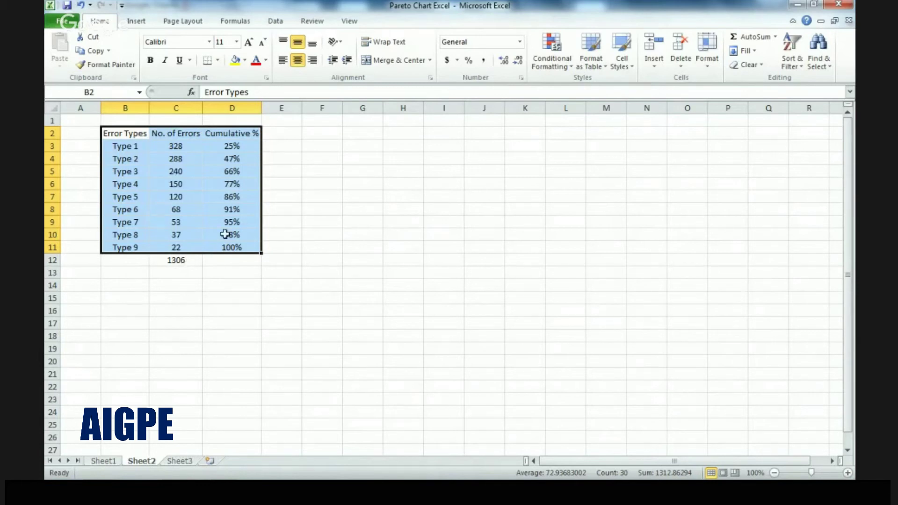
{"action": "left_click", "coordinate": [136, 21]}
{"action": "left_click", "coordinate": [283, 66]}
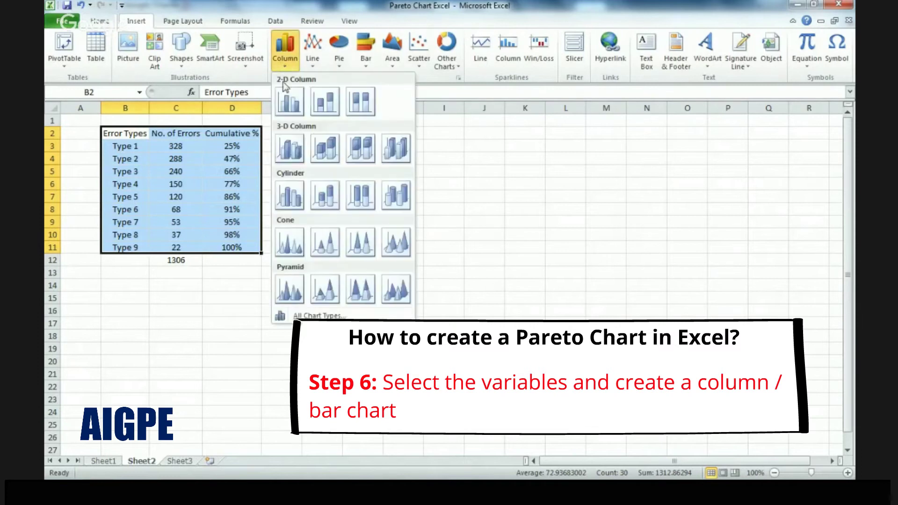
{"action": "left_click", "coordinate": [284, 100]}
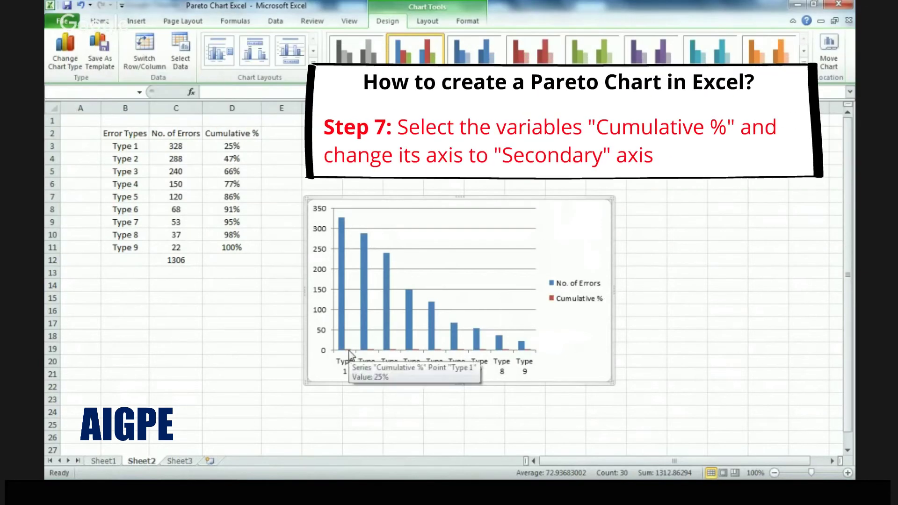
Step: Plot the Cumulative % series of the column chart on the secondary axis
{"action": "left_click", "coordinate": [349, 350]}
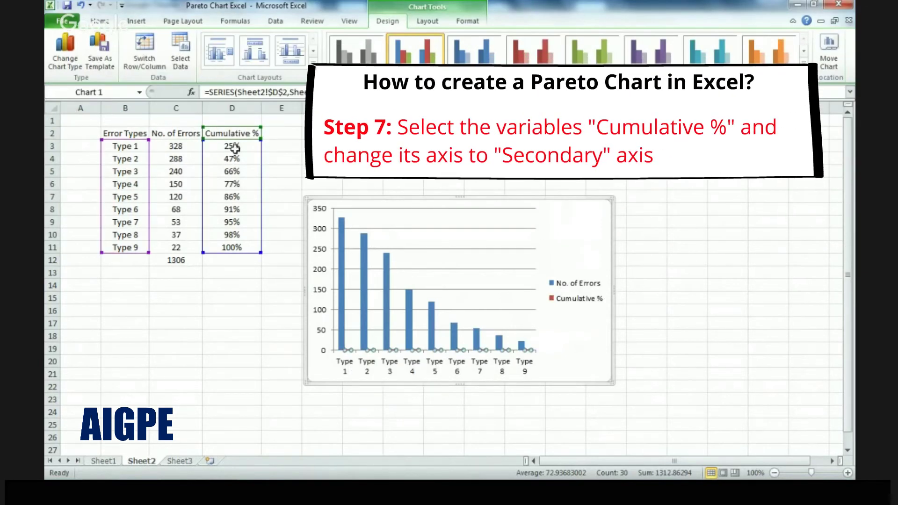
{"action": "right_click", "coordinate": [349, 351]}
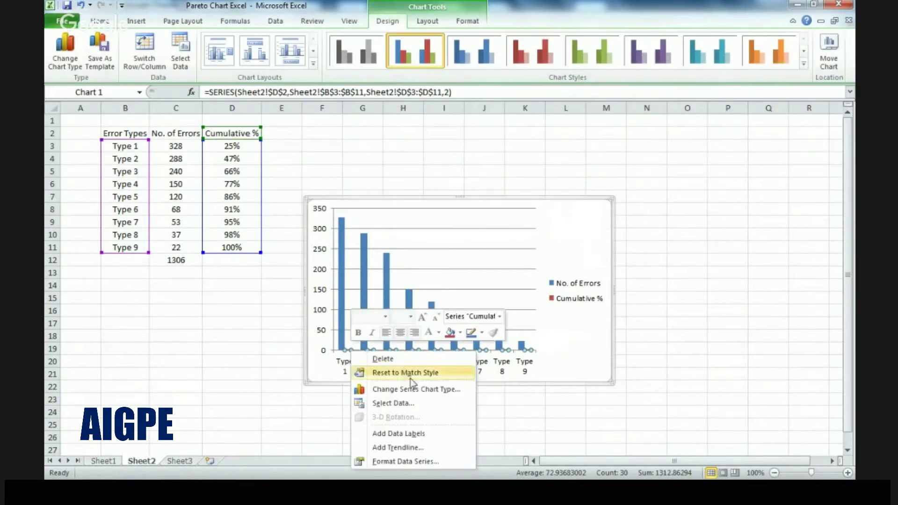
{"action": "left_click", "coordinate": [414, 462]}
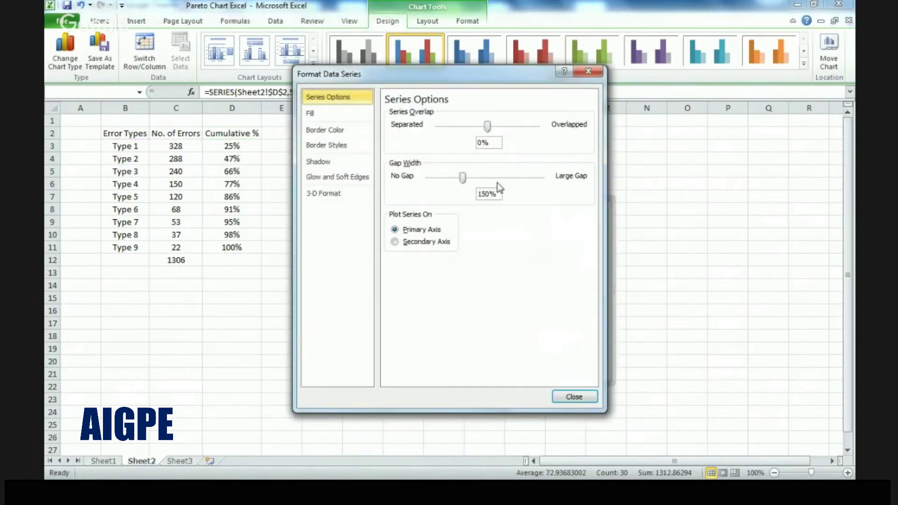
{"action": "left_click", "coordinate": [408, 243]}
{"action": "left_click", "coordinate": [576, 396]}
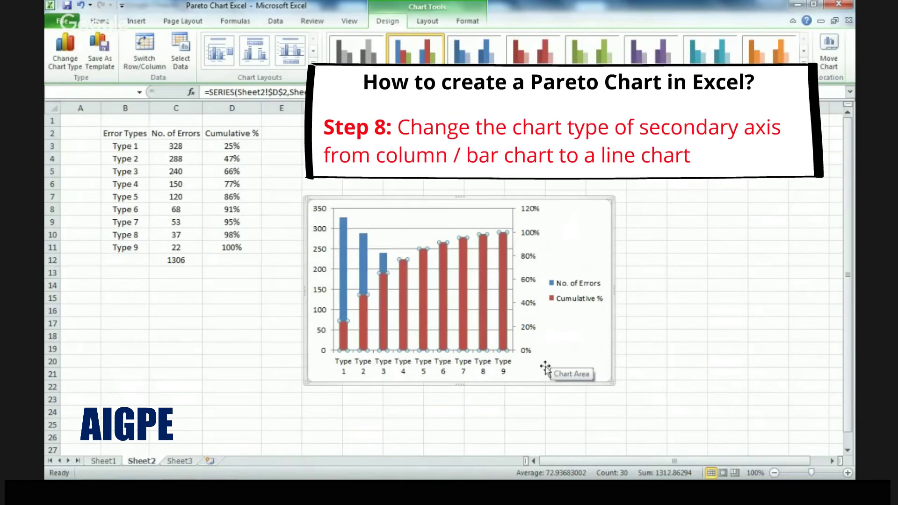
{"action": "right_click", "coordinate": [502, 273]}
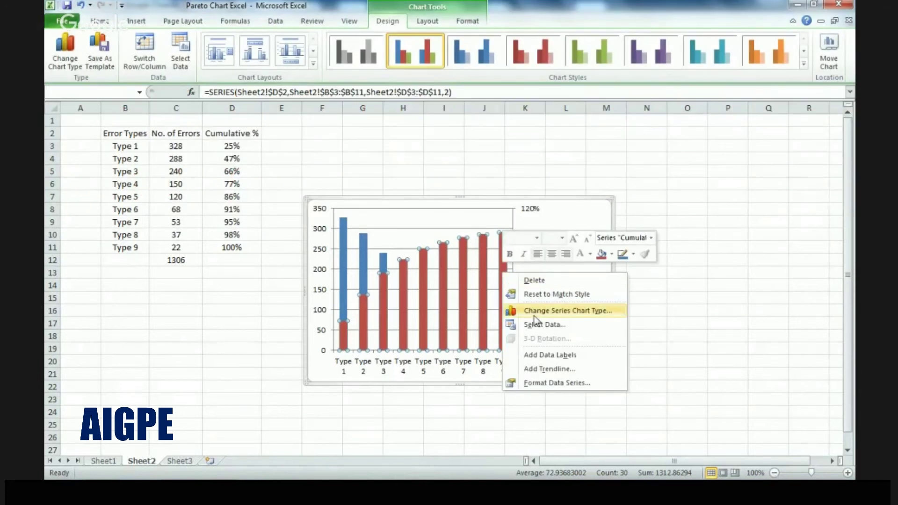
{"action": "left_click", "coordinate": [561, 311]}
{"action": "left_click", "coordinate": [270, 255]}
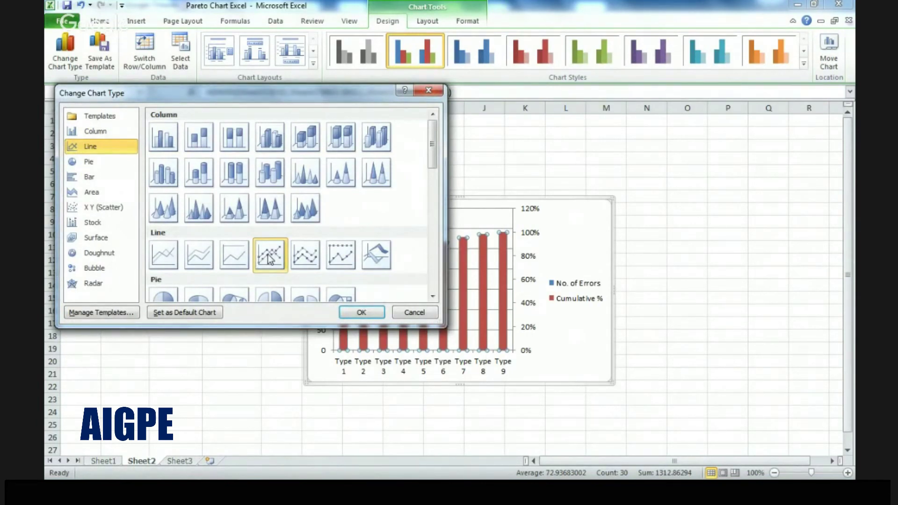
{"action": "left_click", "coordinate": [424, 313]}
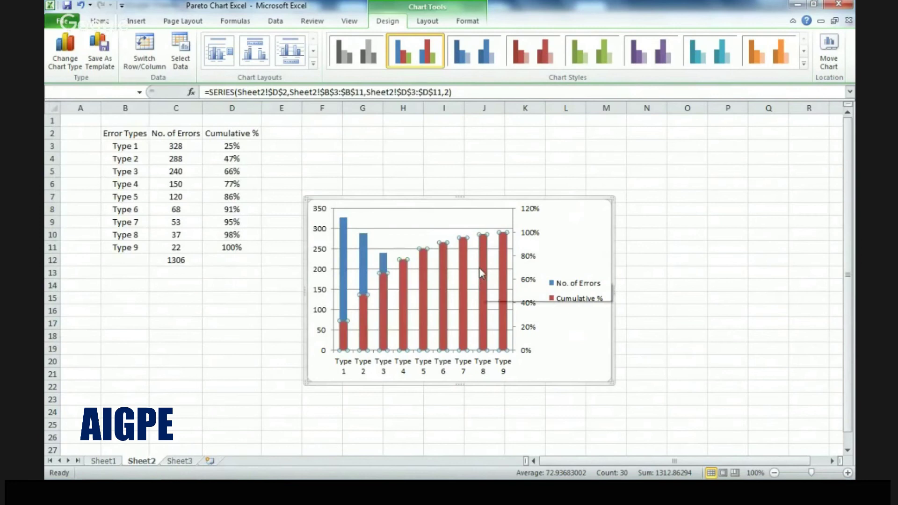
Step: Change the chart type of the Cumulative % series to Line with Markers
{"action": "right_click", "coordinate": [482, 271]}
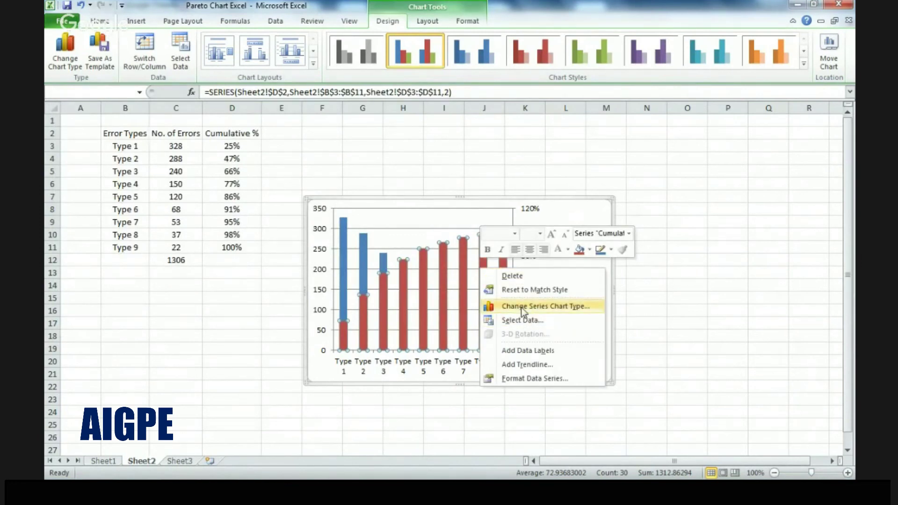
{"action": "left_click", "coordinate": [522, 309]}
{"action": "left_click", "coordinate": [278, 263]}
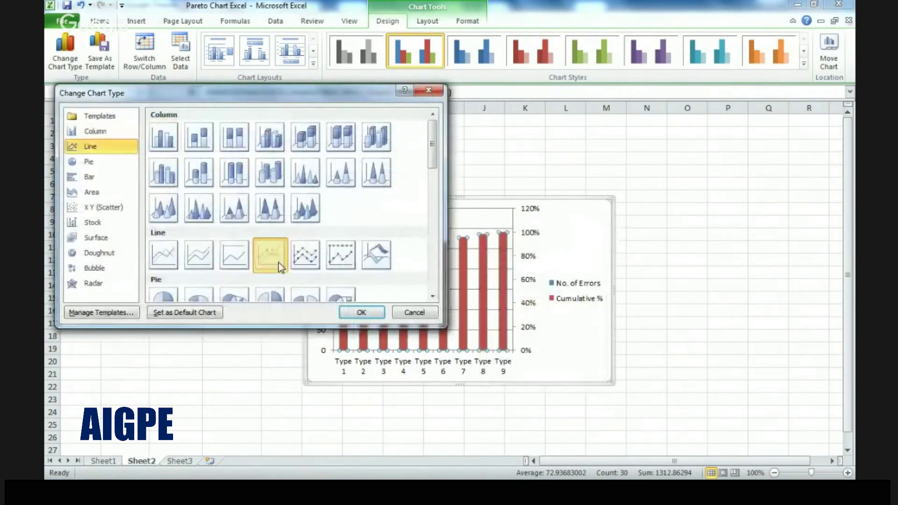
{"action": "left_click", "coordinate": [278, 263]}
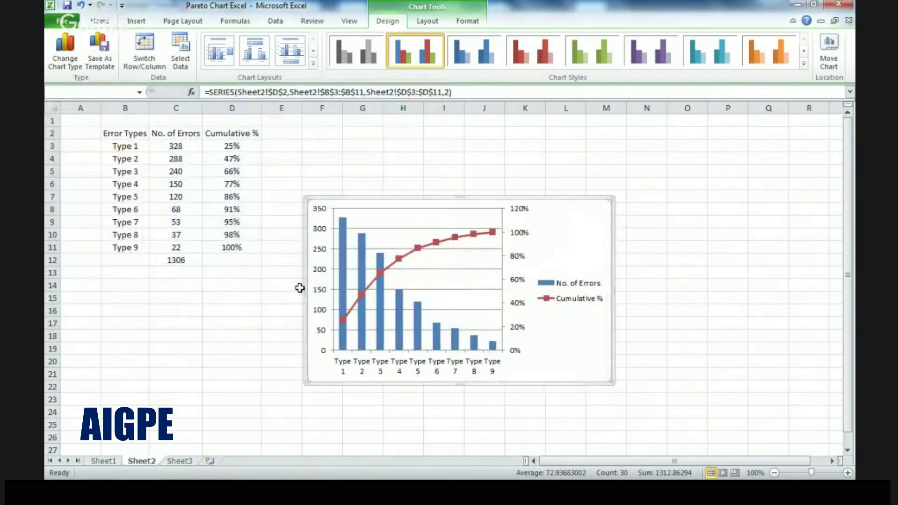
Step: Set the chart's legend position to Bottom
{"action": "right_click", "coordinate": [562, 285]}
{"action": "left_click", "coordinate": [604, 375]}
{"action": "left_click", "coordinate": [413, 139]}
{"action": "left_click", "coordinate": [578, 397]}
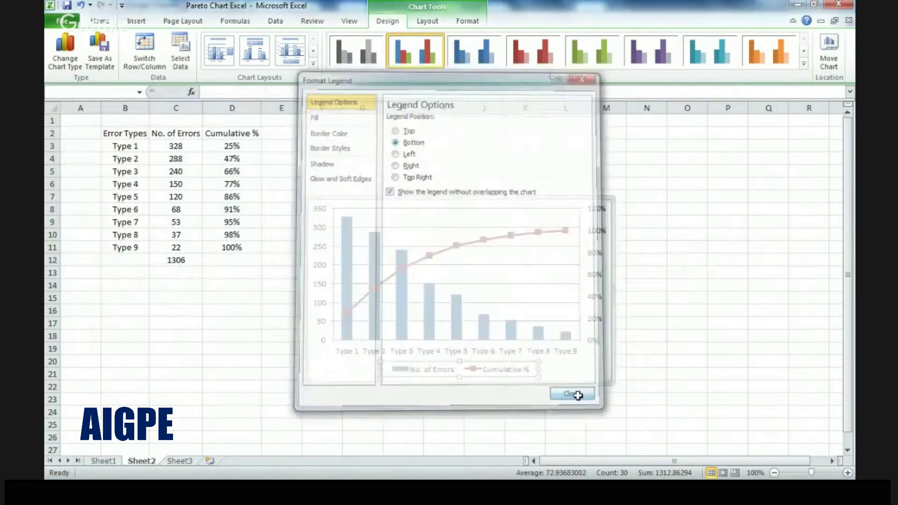
Step: Reduce the gap width of the No. of Errors series so that only a thin gap separates the columns
{"action": "left_click", "coordinate": [458, 305]}
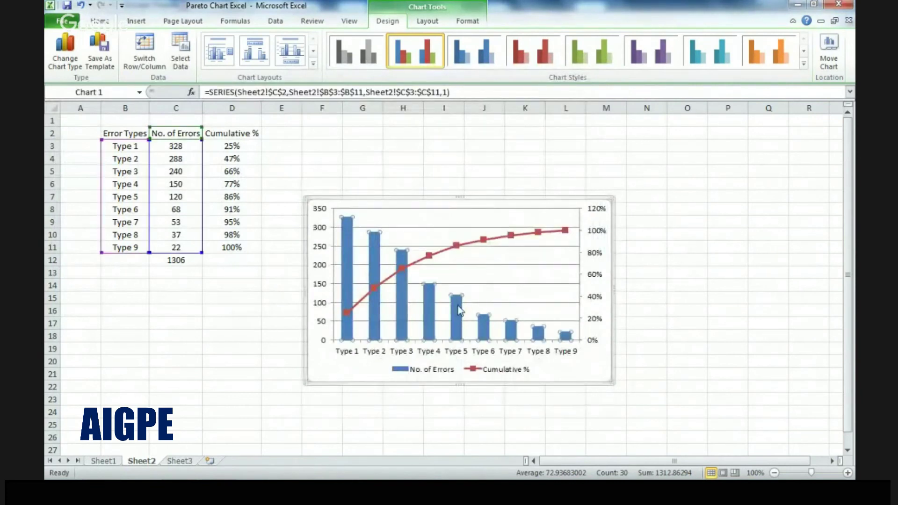
{"action": "right_click", "coordinate": [458, 305]}
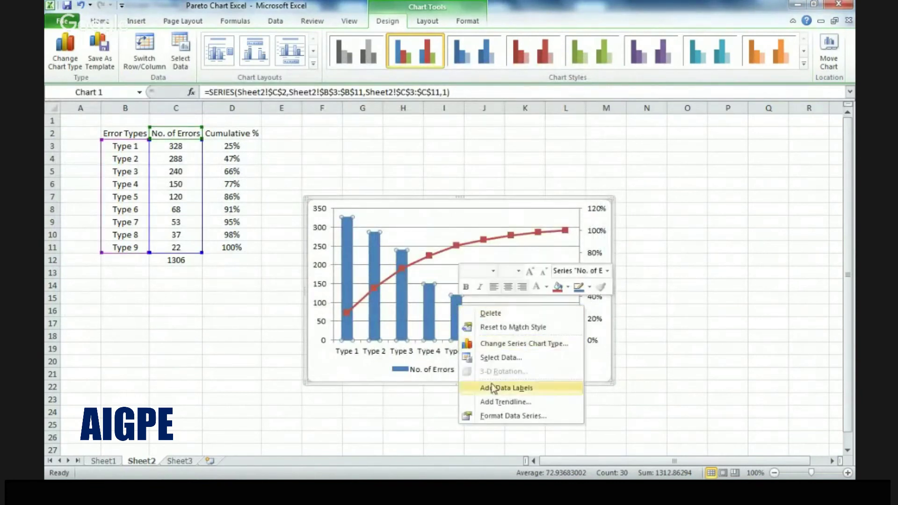
{"action": "left_click", "coordinate": [501, 416]}
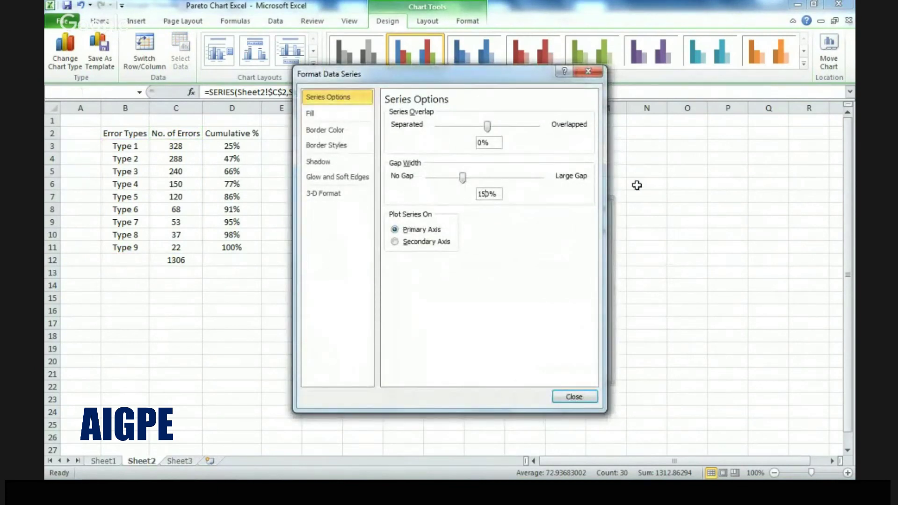
{"action": "key", "text": "Return"}
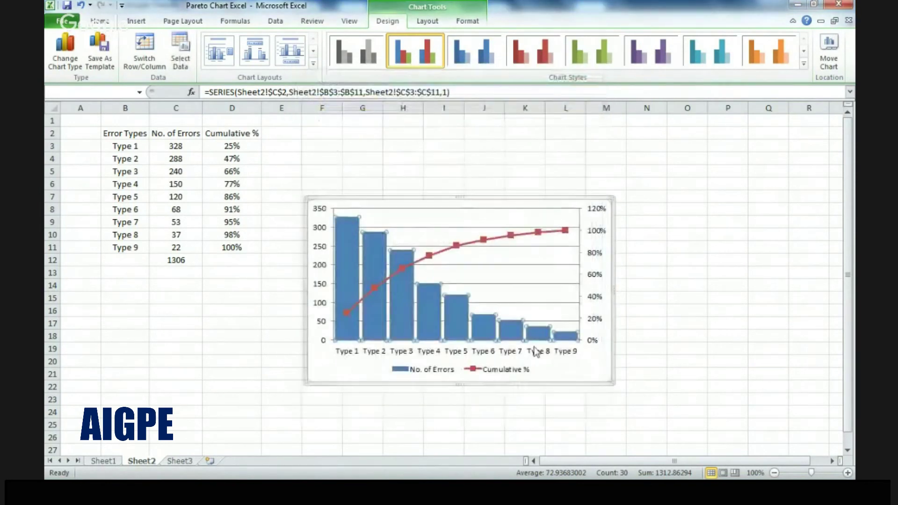
{"action": "left_click", "coordinate": [330, 377]}
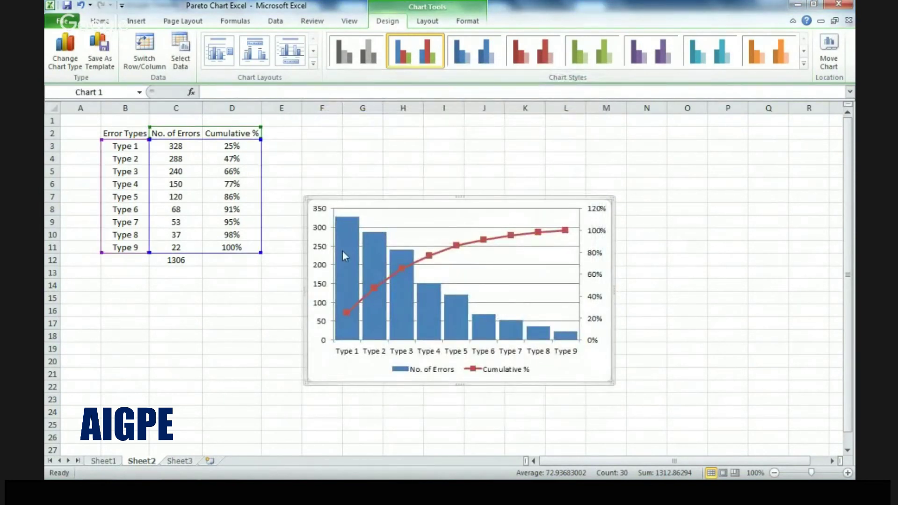
Step: Fill the No. of Errors columns with a light orange theme color
{"action": "left_click", "coordinate": [343, 251]}
{"action": "left_click", "coordinate": [468, 21]}
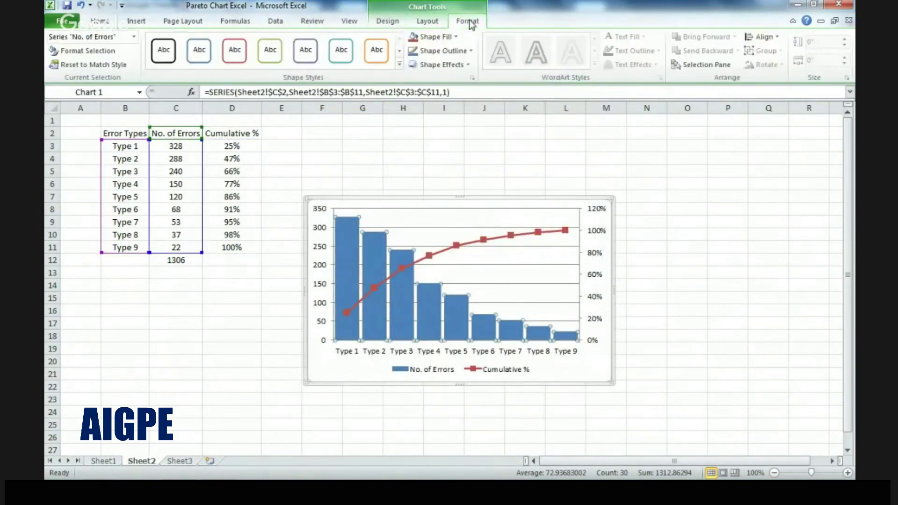
{"action": "left_click", "coordinate": [444, 37]}
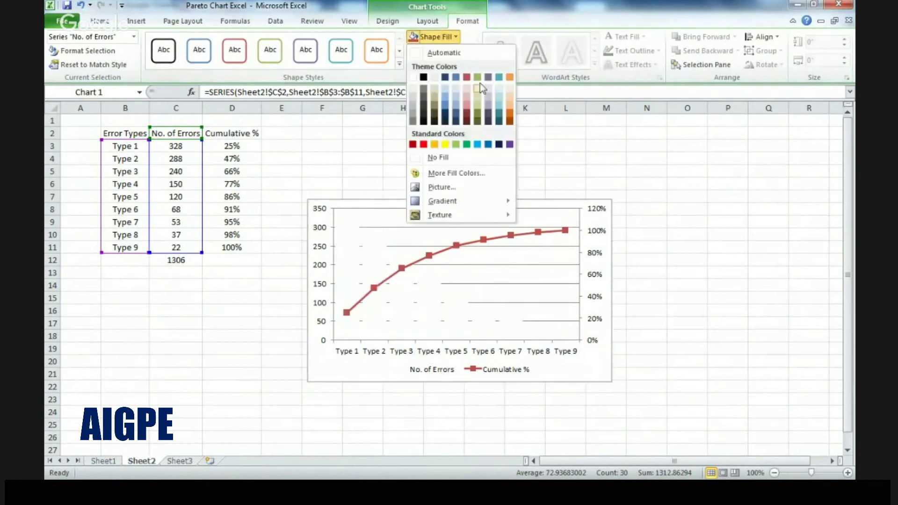
{"action": "left_click", "coordinate": [510, 106]}
Step: Add data labels to the Cumulative % line and set their label position to Above
{"action": "left_click", "coordinate": [372, 287]}
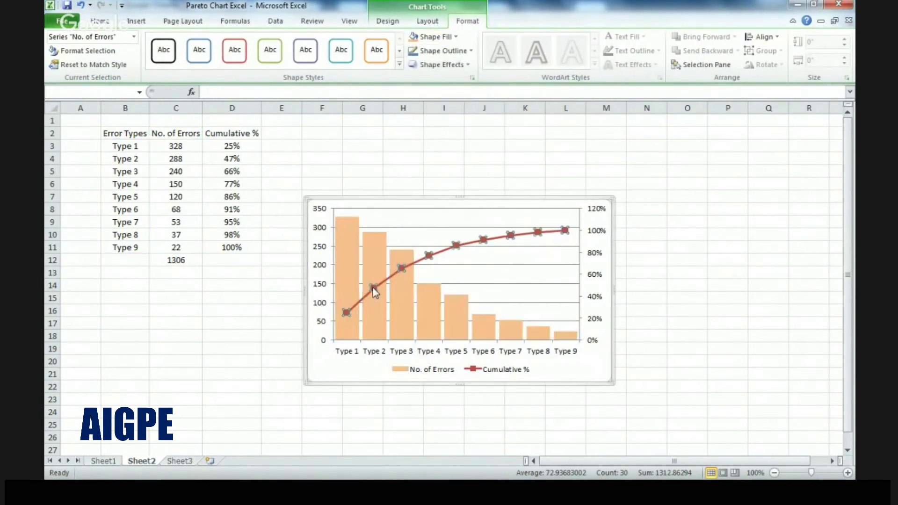
{"action": "right_click", "coordinate": [373, 288]}
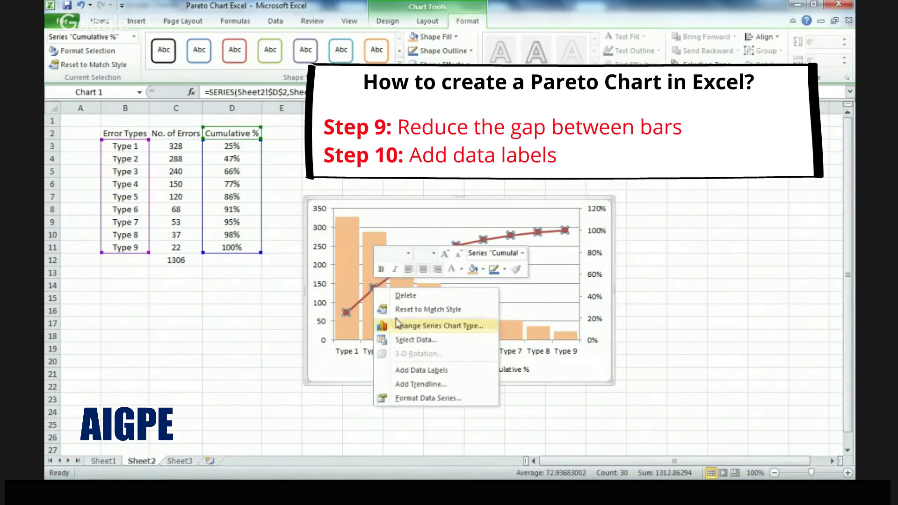
{"action": "left_click", "coordinate": [405, 370]}
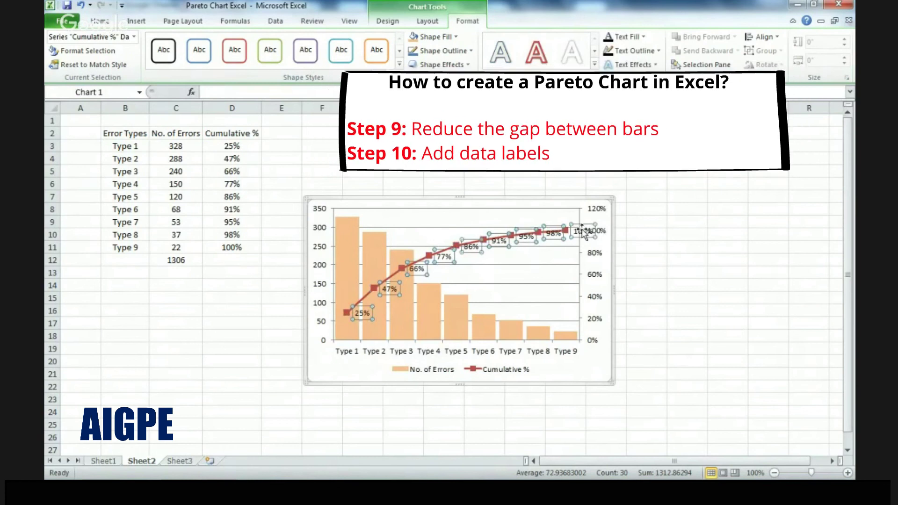
{"action": "right_click", "coordinate": [583, 231]}
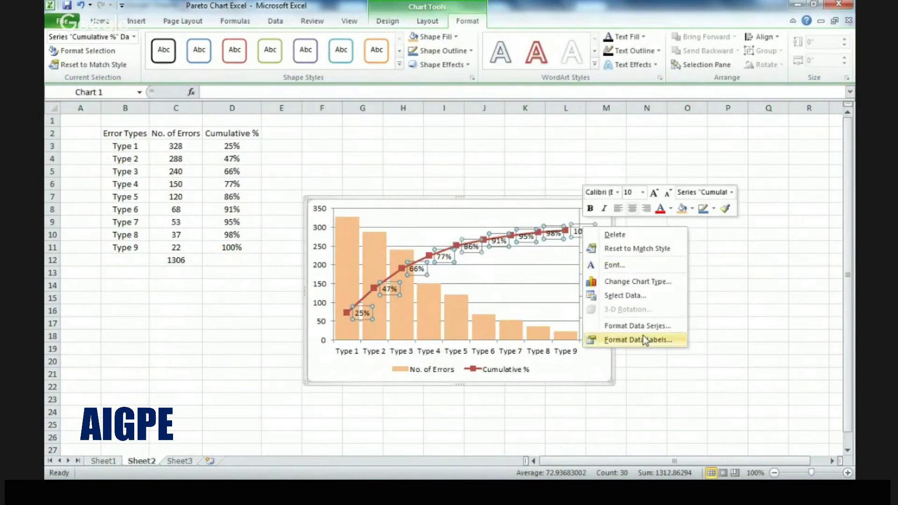
{"action": "left_click", "coordinate": [644, 336]}
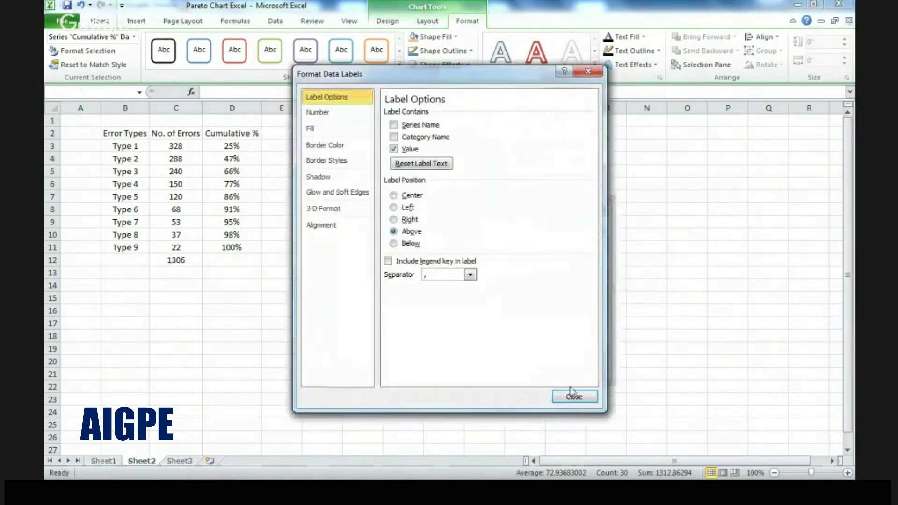
{"action": "left_click", "coordinate": [572, 395]}
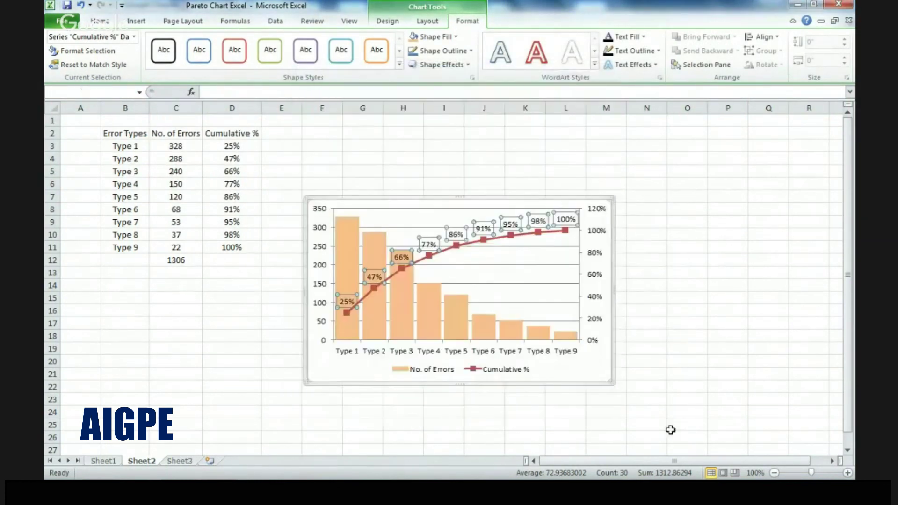
Step: Delete the chart's horizontal gridlines and enlarge the chart to about 3.87" high by 6.9" wide
{"action": "left_click", "coordinate": [590, 373]}
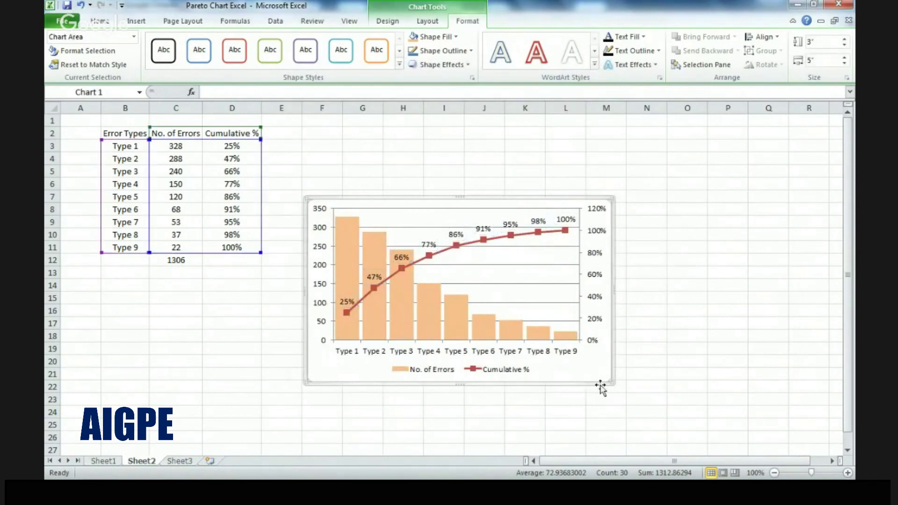
{"action": "left_click", "coordinate": [560, 247]}
{"action": "key", "text": "Delete"}
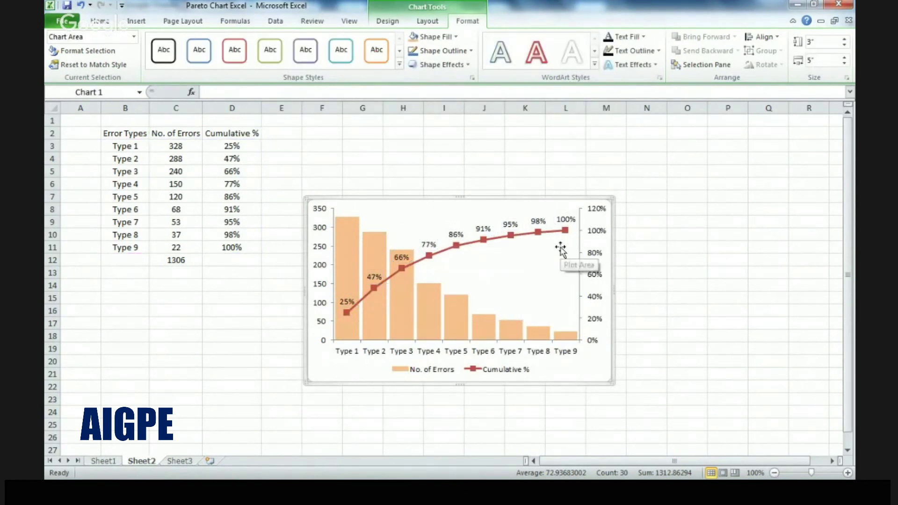
{"action": "left_click_drag", "start_coordinate": [611, 200], "coordinate": [730, 143]}
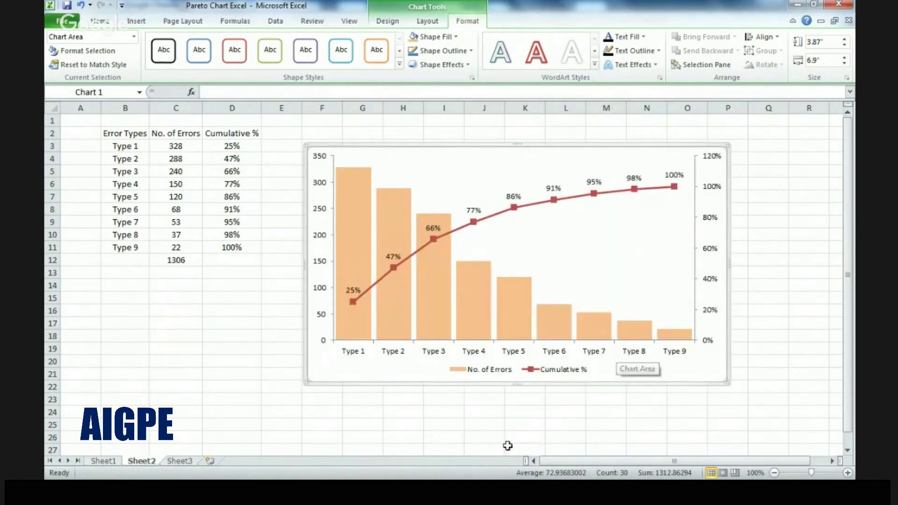
{"action": "left_click", "coordinate": [361, 354]}
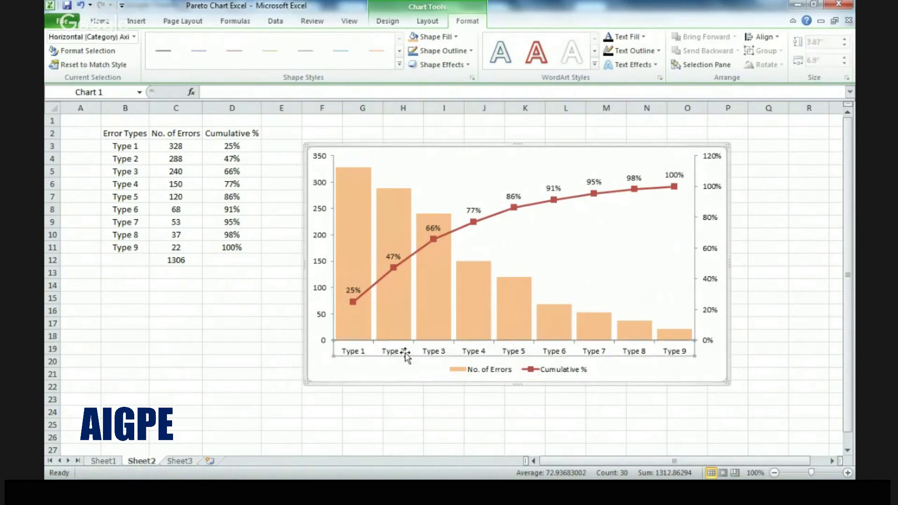